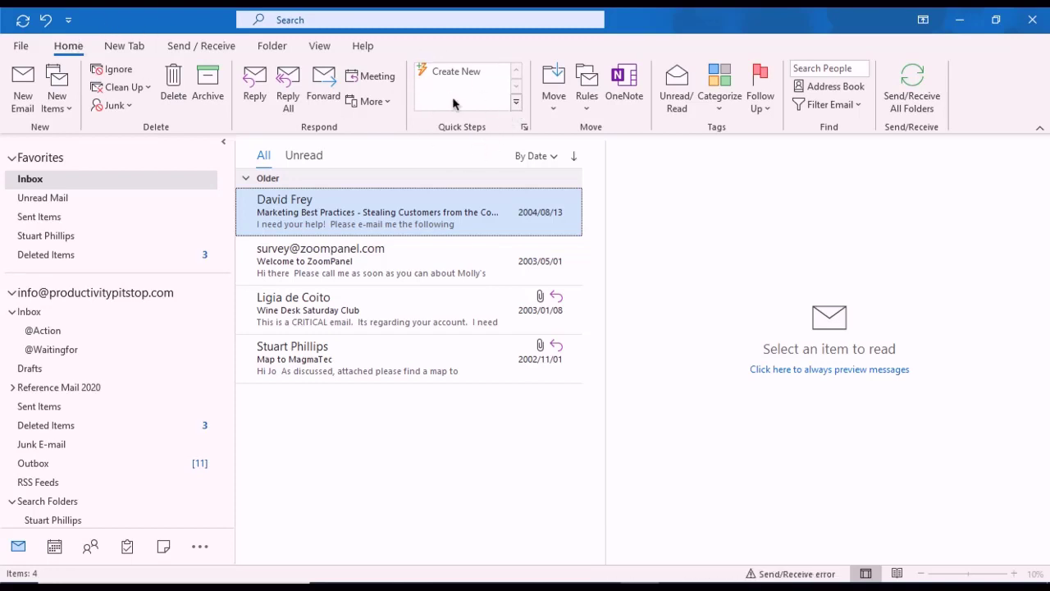
{"action": "left_click", "coordinate": [517, 102]}
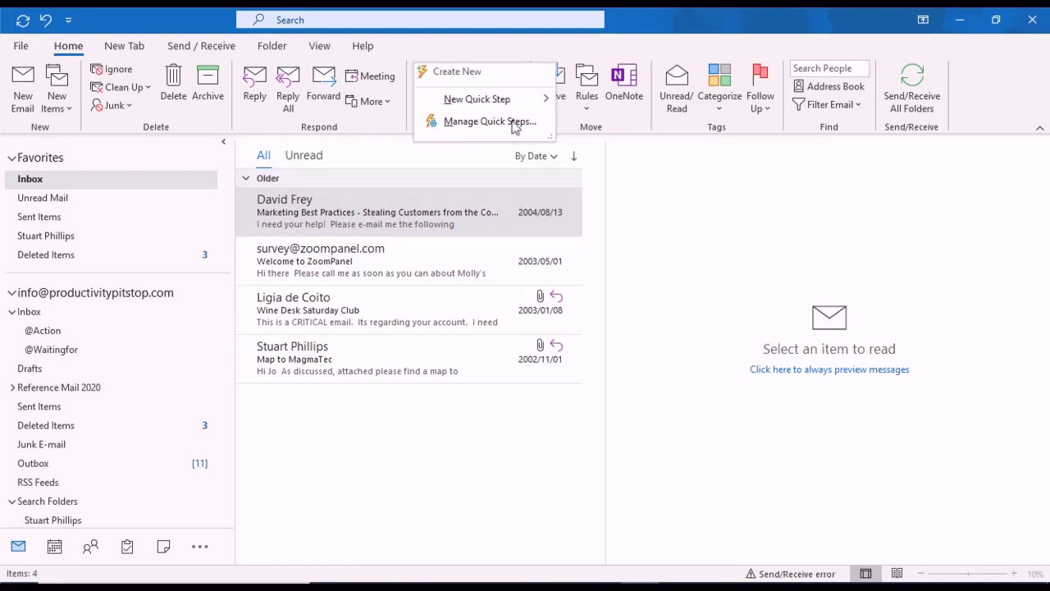
{"action": "left_click", "coordinate": [517, 121]}
{"action": "left_click_drag", "start_coordinate": [515, 144], "coordinate": [510, 111]}
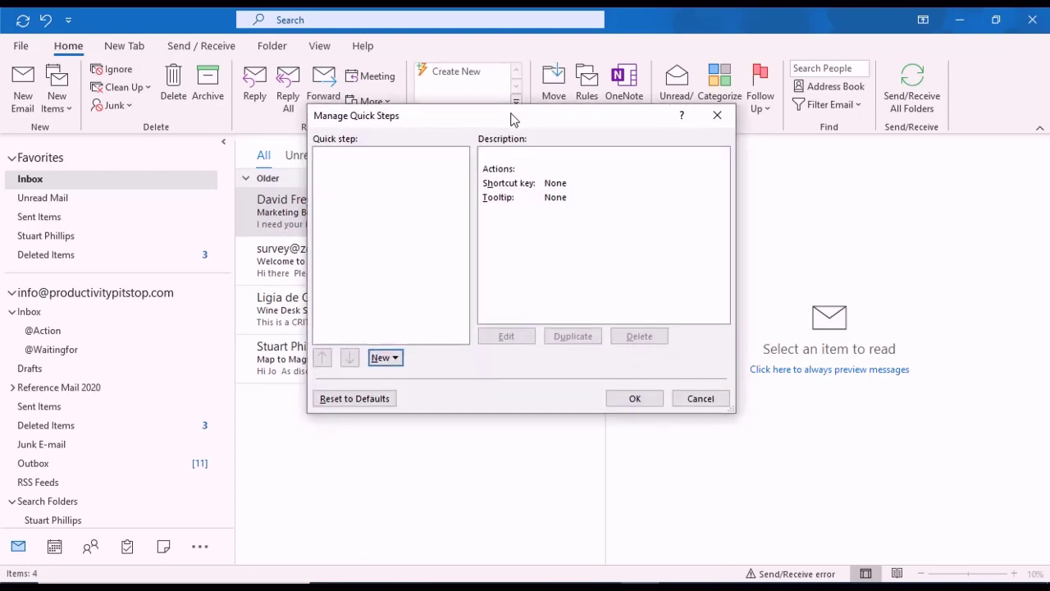
{"action": "left_click", "coordinate": [385, 357]}
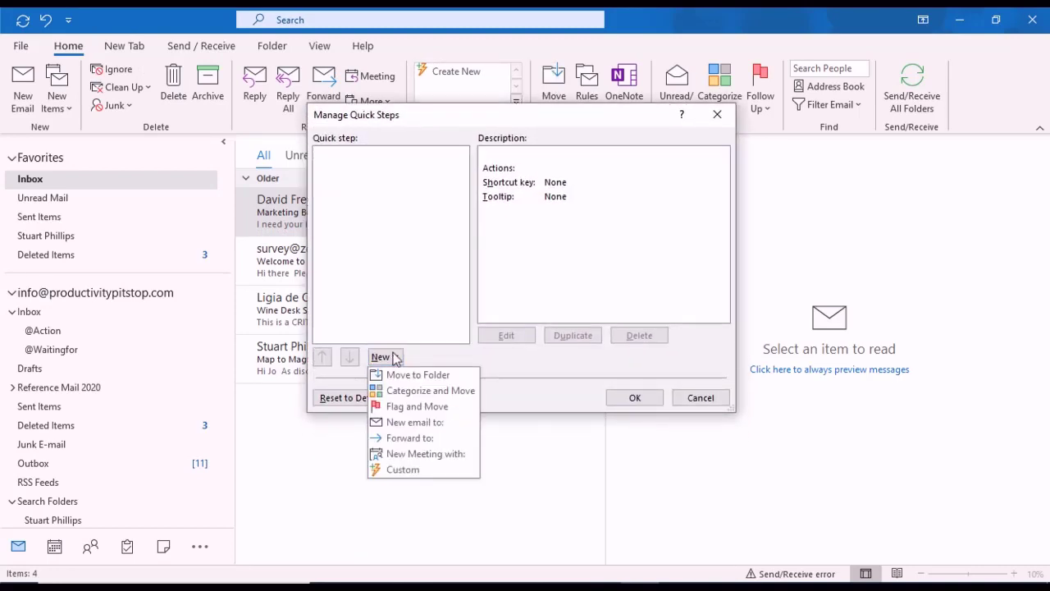
{"action": "left_click", "coordinate": [409, 469]}
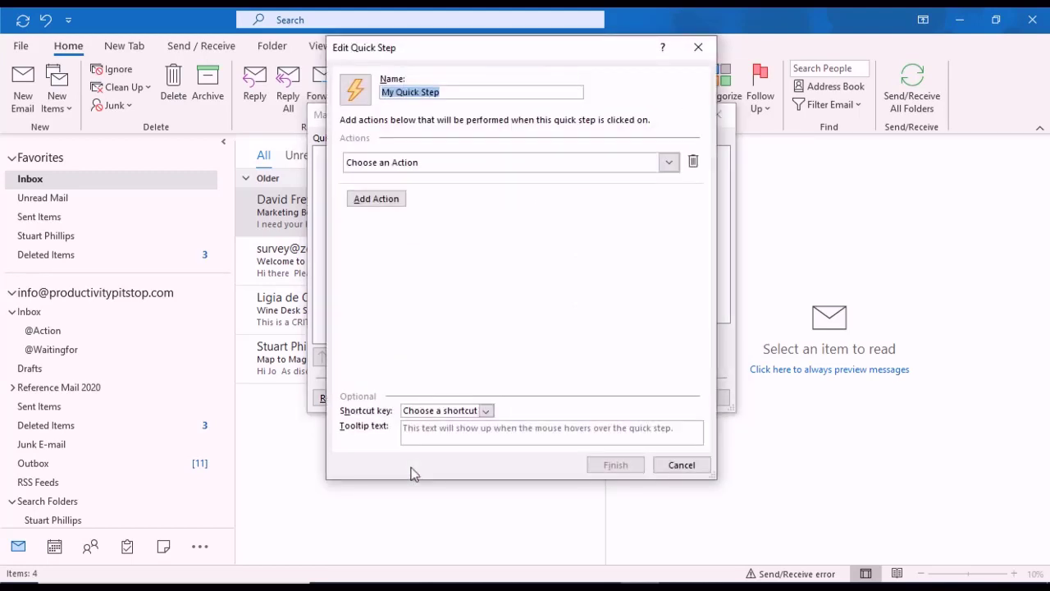
{"action": "type", "text": "@Action Today"}
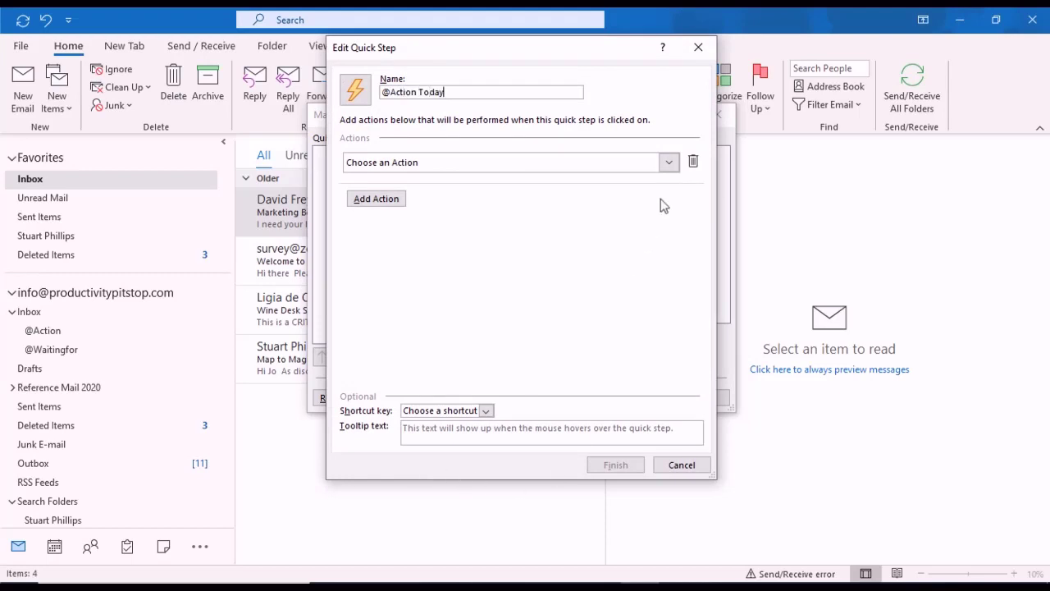
{"action": "left_click", "coordinate": [670, 163]}
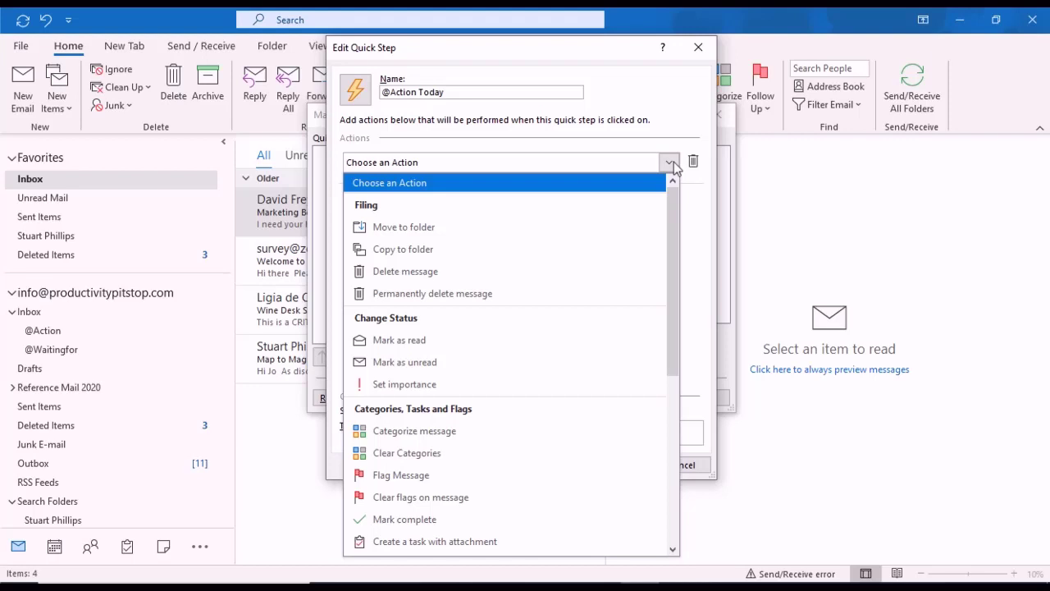
{"action": "left_click", "coordinate": [428, 453]}
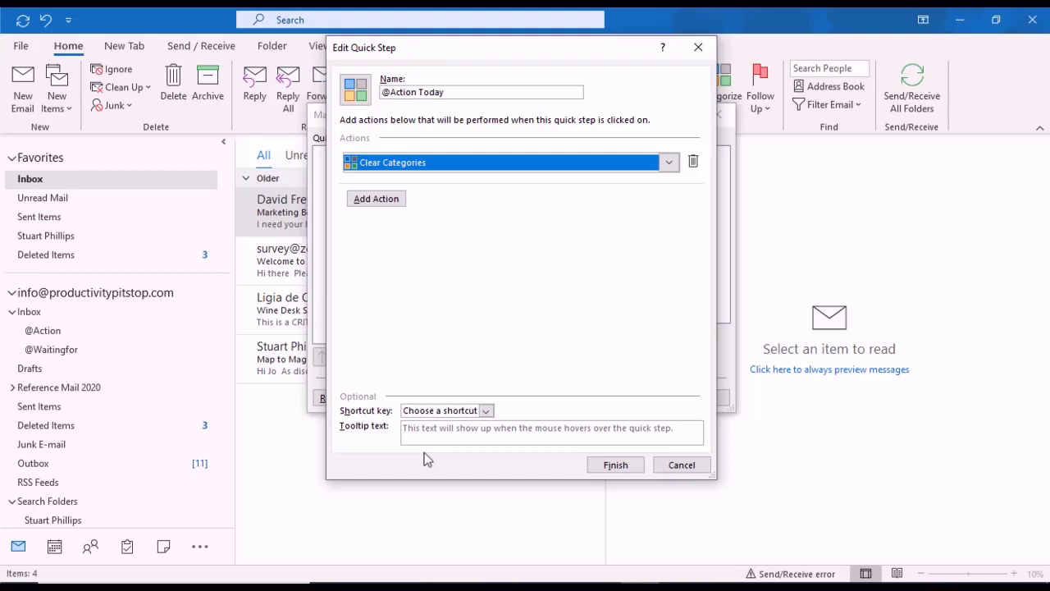
{"action": "left_click", "coordinate": [376, 199]}
{"action": "left_click", "coordinate": [669, 200]}
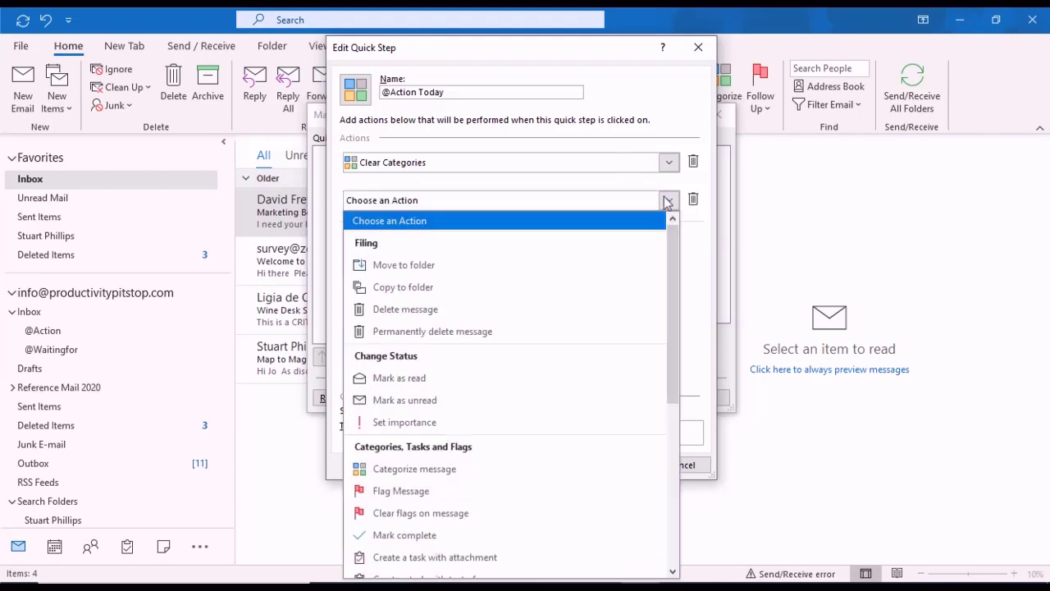
{"action": "key", "text": "Escape"}
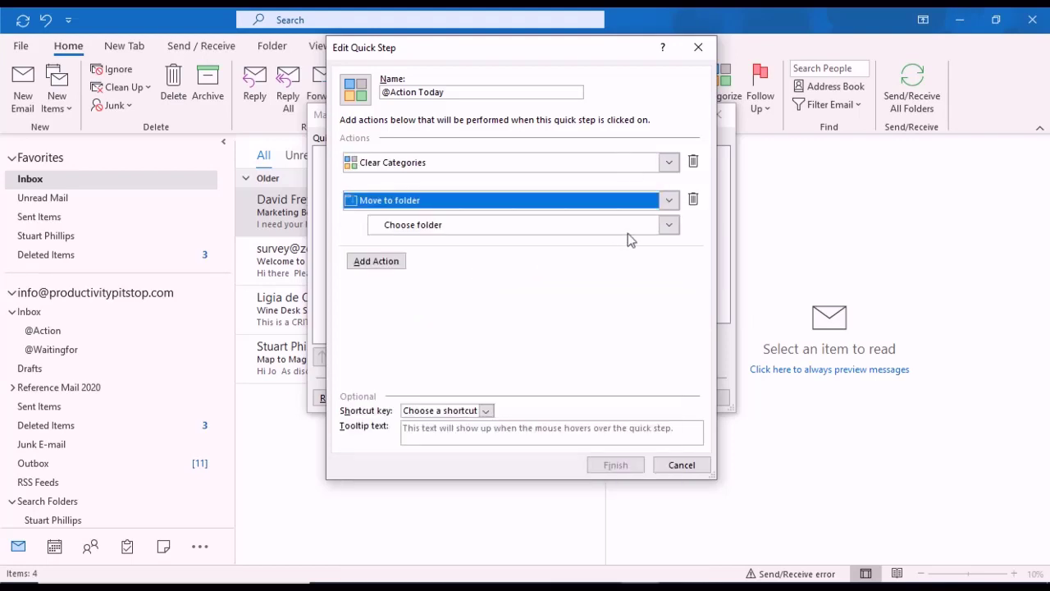
{"action": "left_click", "coordinate": [669, 227]}
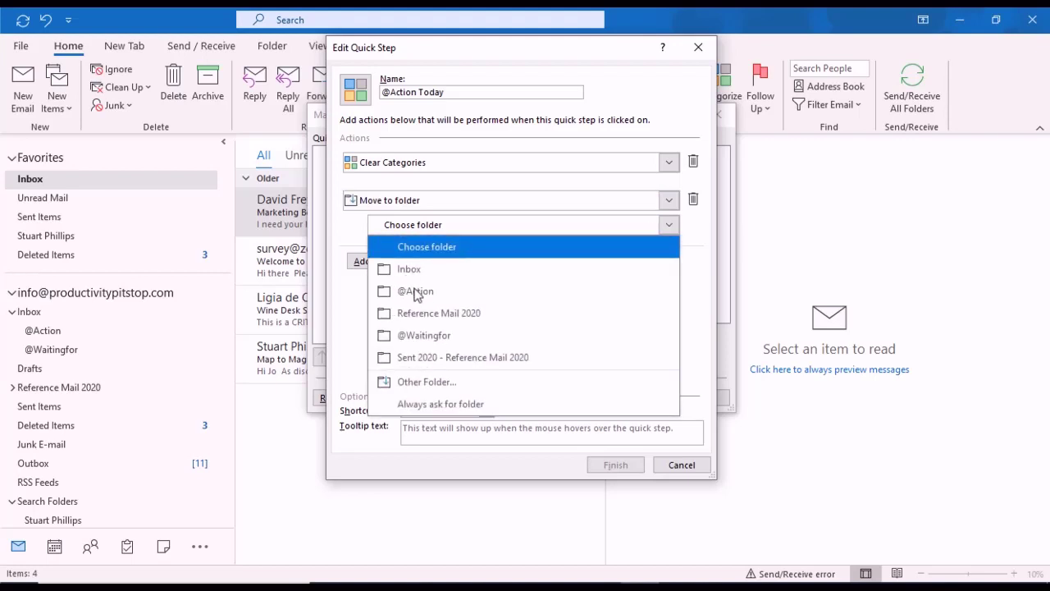
{"action": "left_click", "coordinate": [428, 383]}
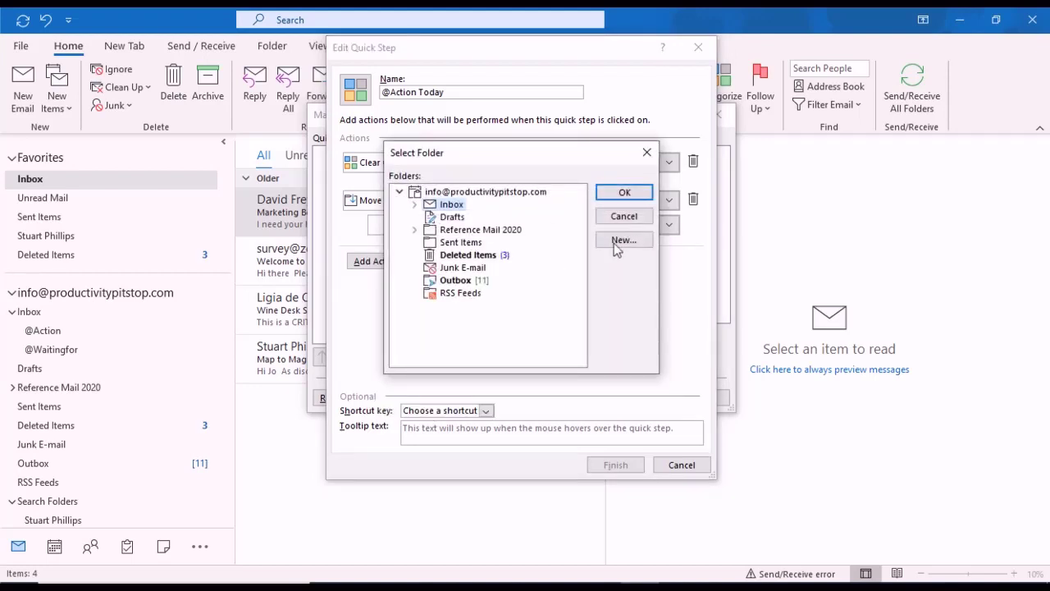
{"action": "left_click", "coordinate": [648, 152]}
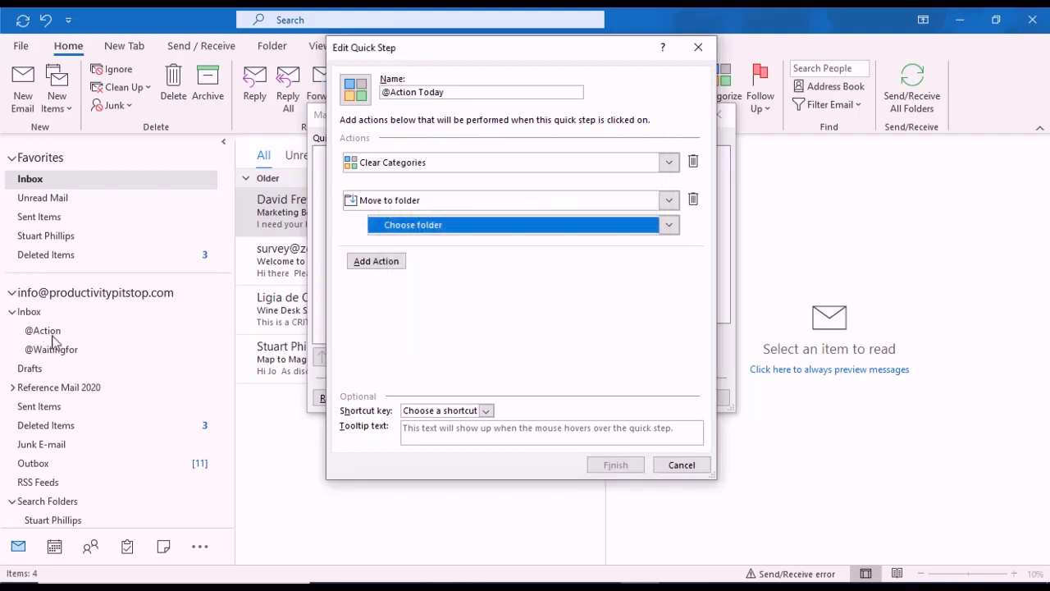
{"action": "left_click", "coordinate": [670, 227]}
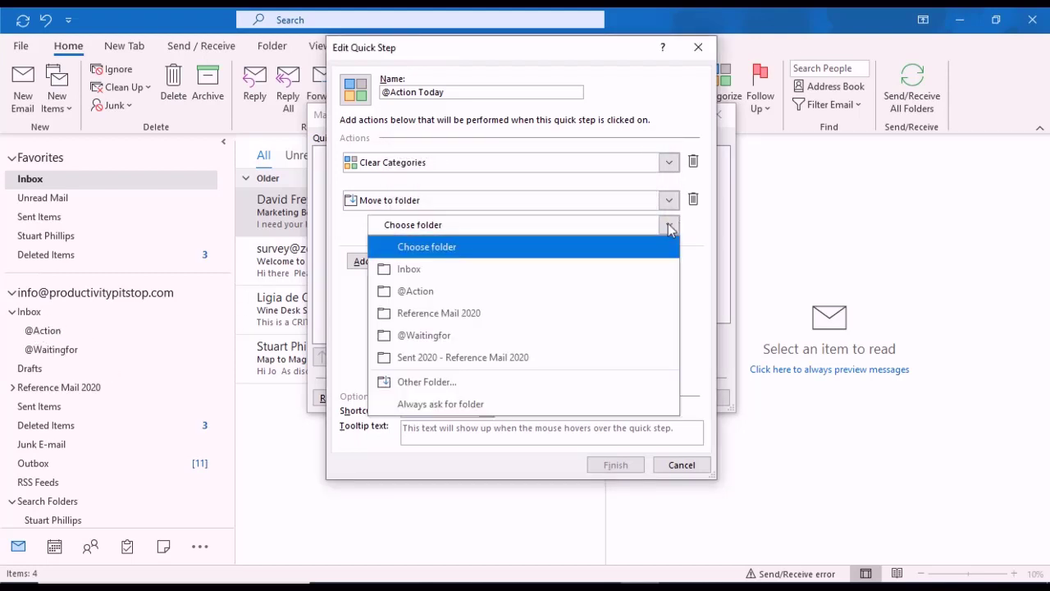
{"action": "left_click", "coordinate": [414, 295]}
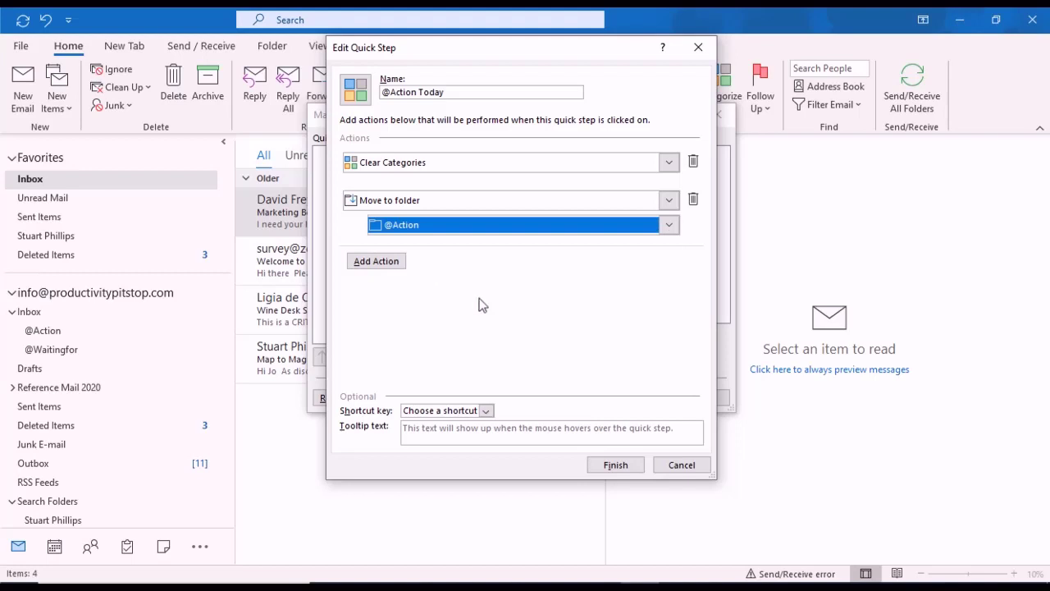
Step: Add a Categorize message action to the Quick Step and open the full list of color categories for it
{"action": "left_click", "coordinate": [358, 261]}
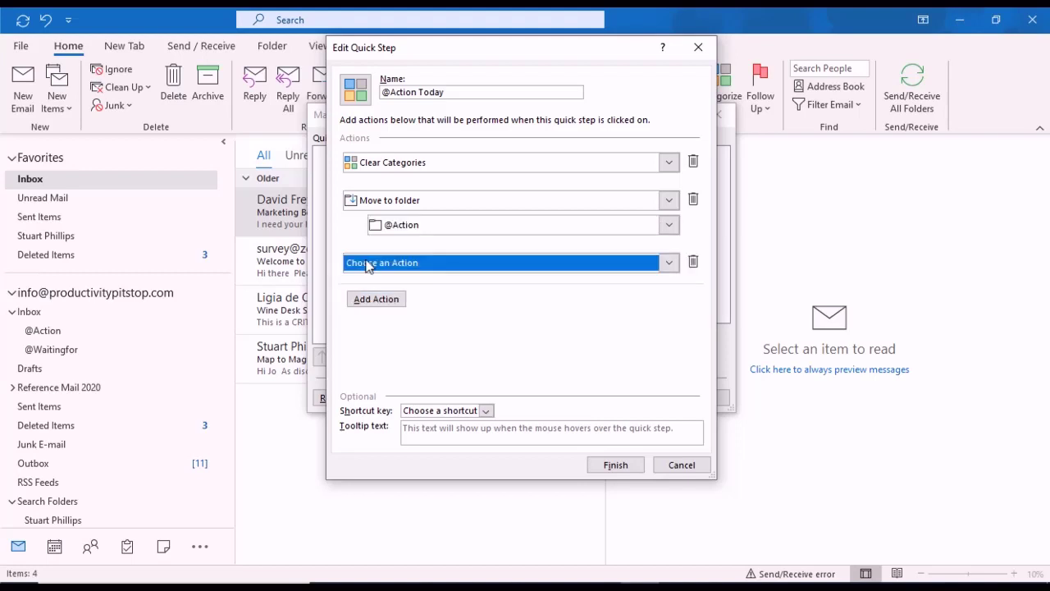
{"action": "left_click", "coordinate": [670, 263]}
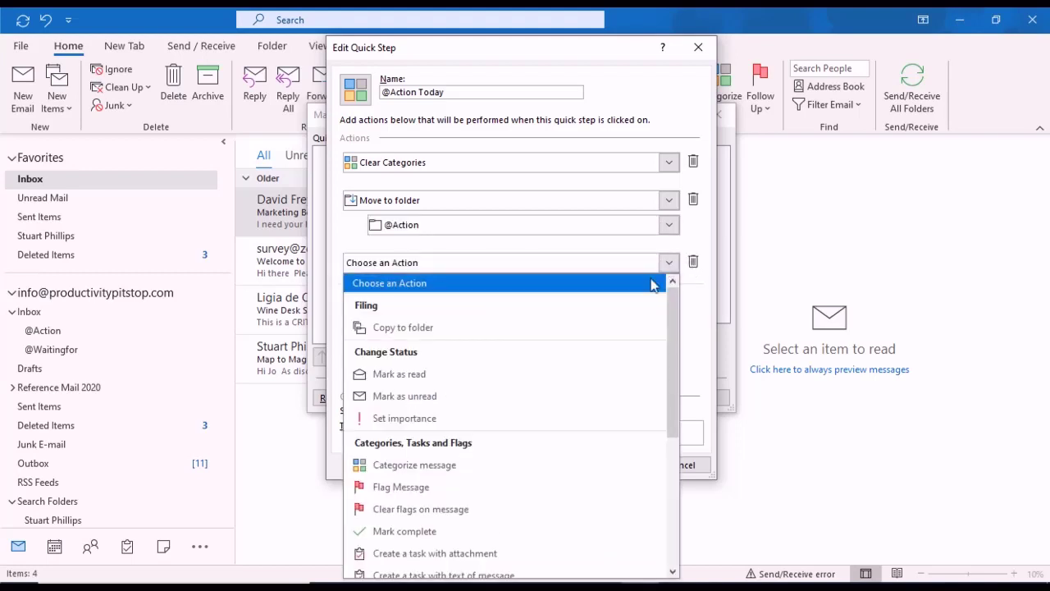
{"action": "left_click", "coordinate": [439, 464]}
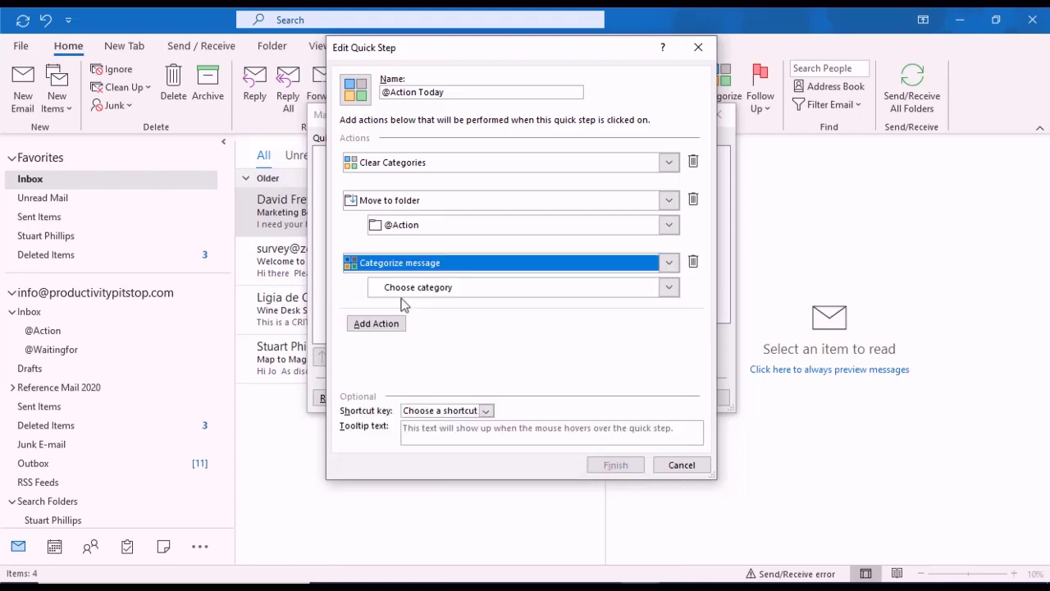
{"action": "left_click", "coordinate": [669, 287]}
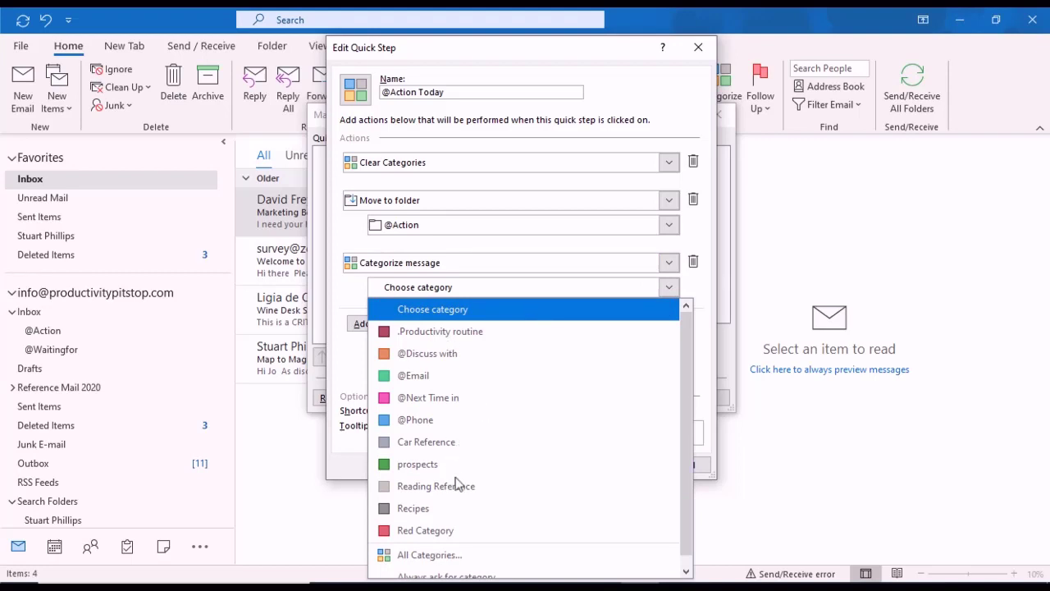
{"action": "left_click", "coordinate": [431, 557]}
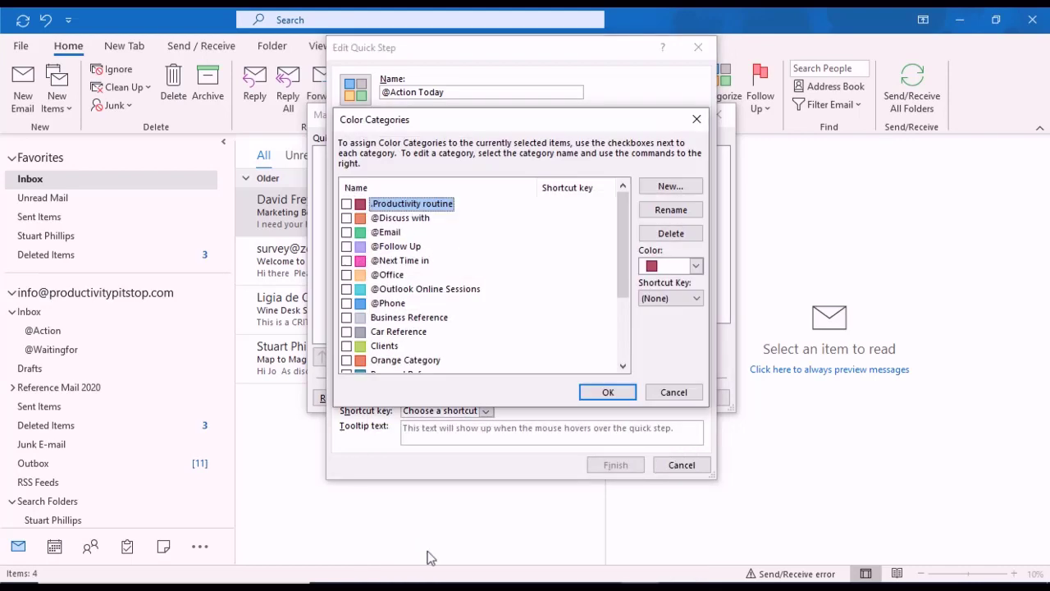
{"action": "left_click", "coordinate": [686, 188]}
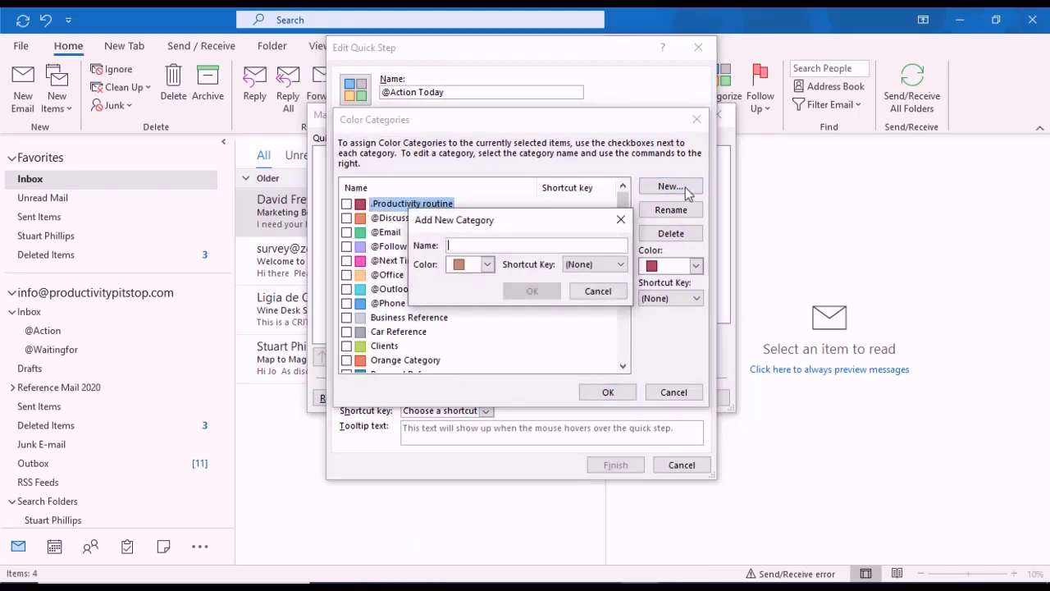
{"action": "type", "text": "@"}
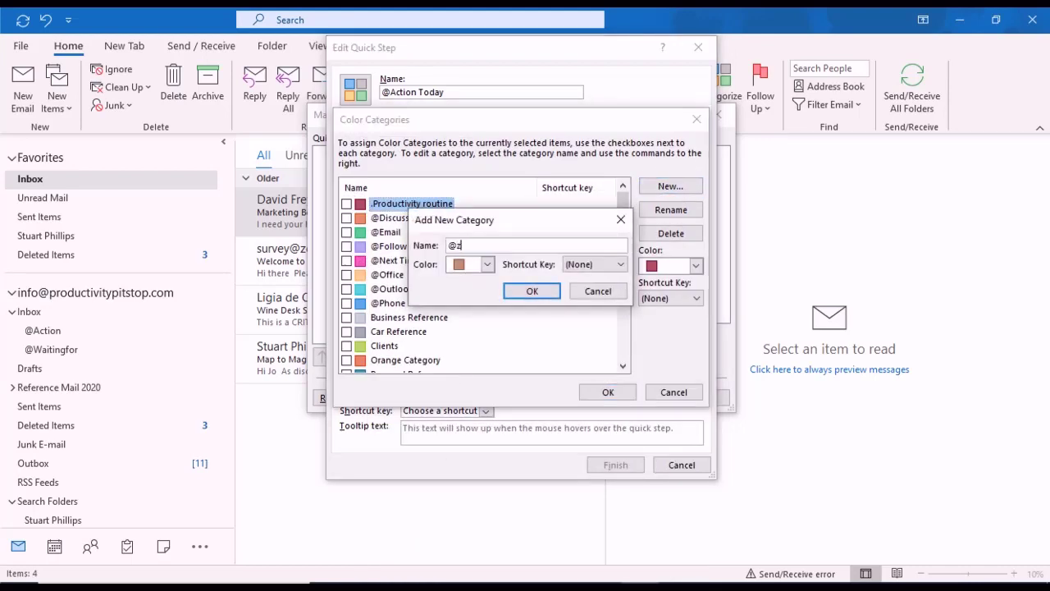
{"action": "type", "text": "Action Today"}
{"action": "left_click", "coordinate": [488, 264]}
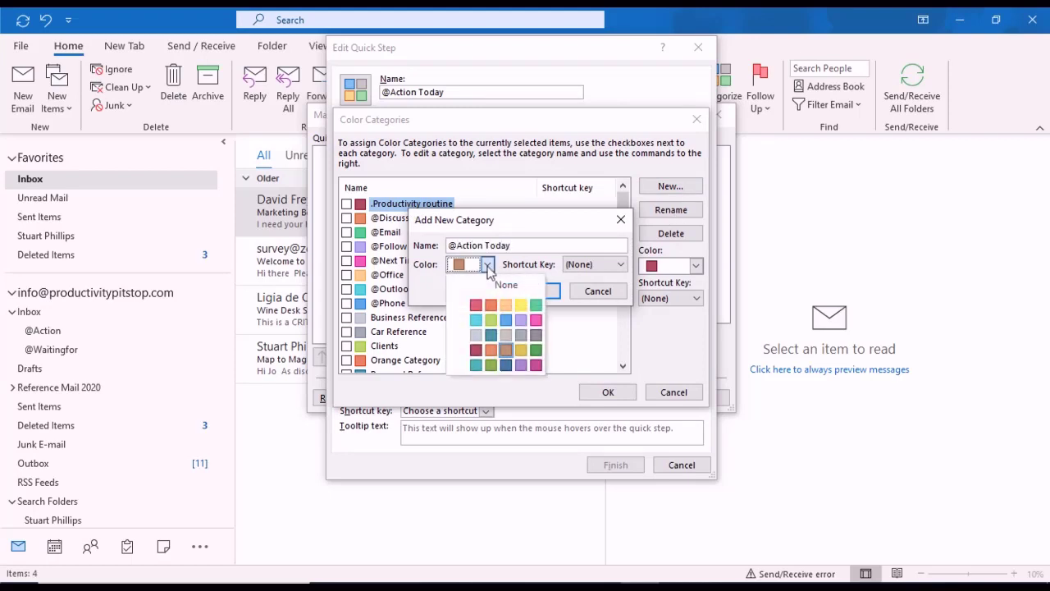
{"action": "left_click", "coordinate": [505, 320]}
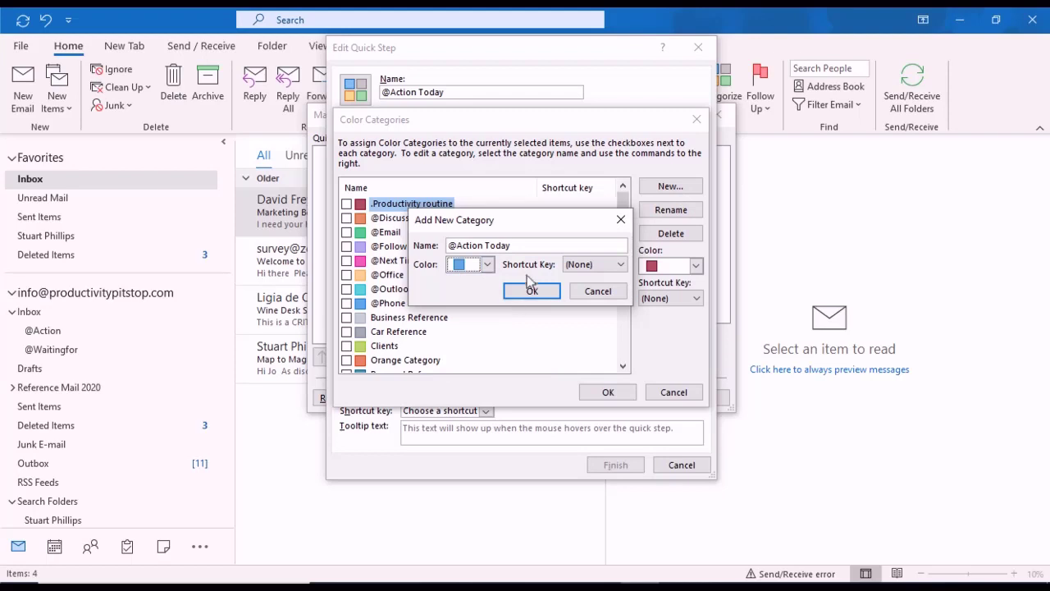
{"action": "left_click", "coordinate": [531, 292]}
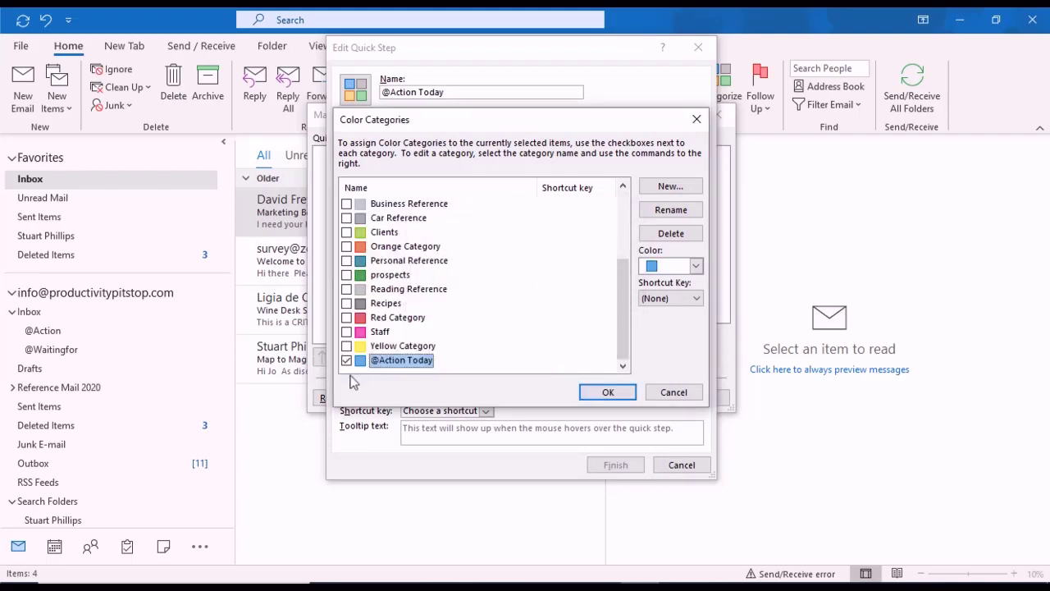
{"action": "left_click", "coordinate": [590, 393]}
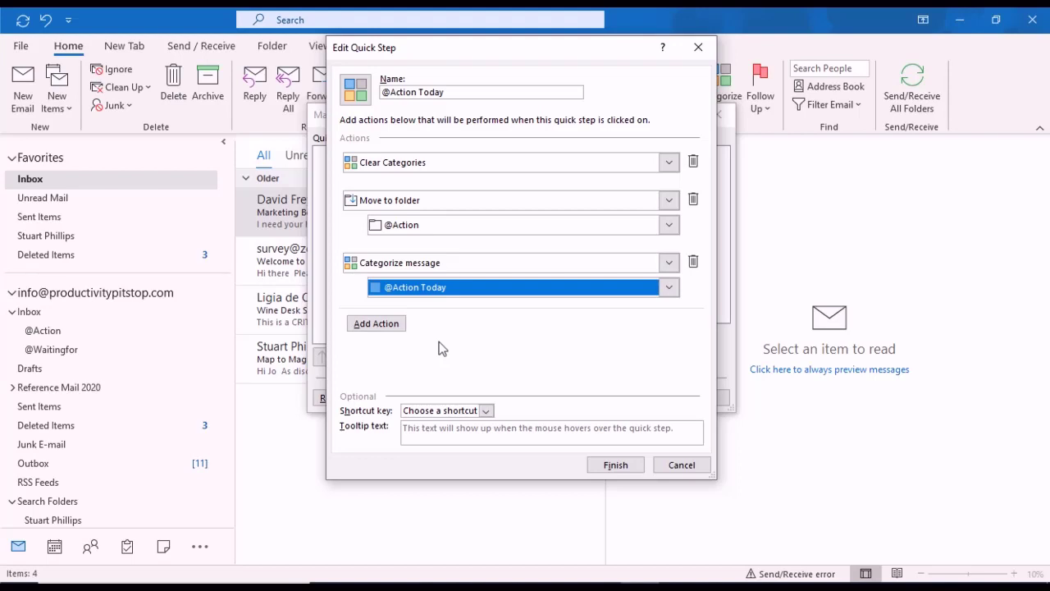
Step: Add a Flag Message action to the Quick Step with the flag set to Today
{"action": "left_click", "coordinate": [376, 327]}
{"action": "left_click", "coordinate": [654, 328]}
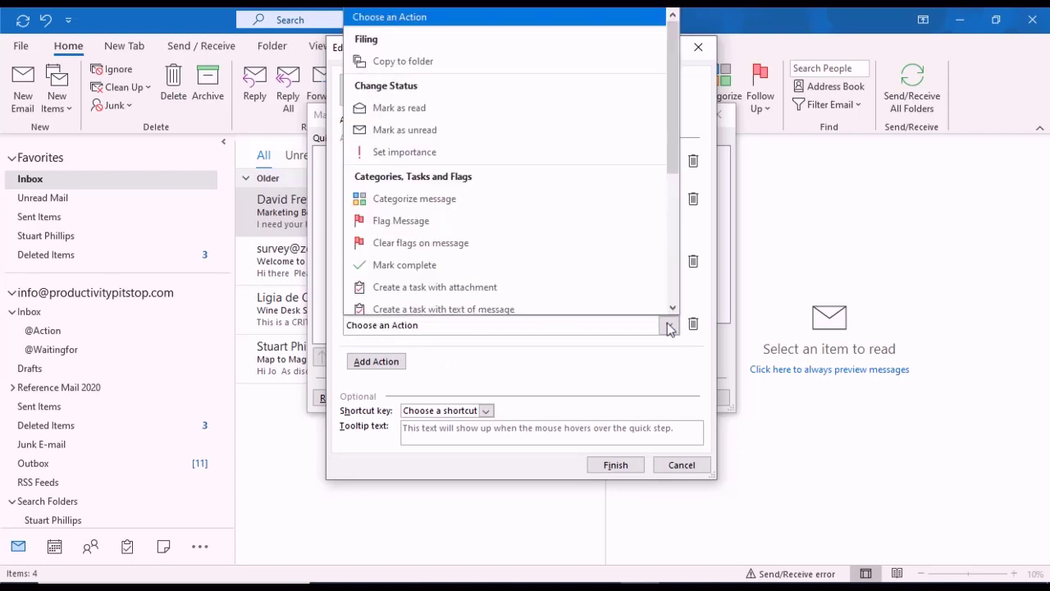
{"action": "left_click", "coordinate": [394, 222]}
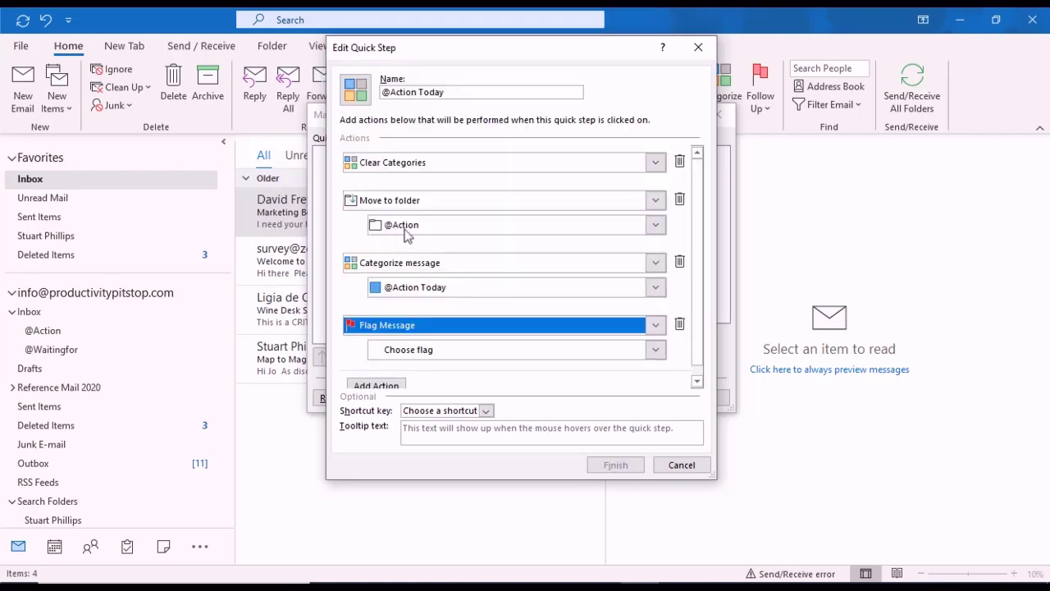
{"action": "left_click", "coordinate": [654, 349]}
{"action": "left_click", "coordinate": [419, 396]}
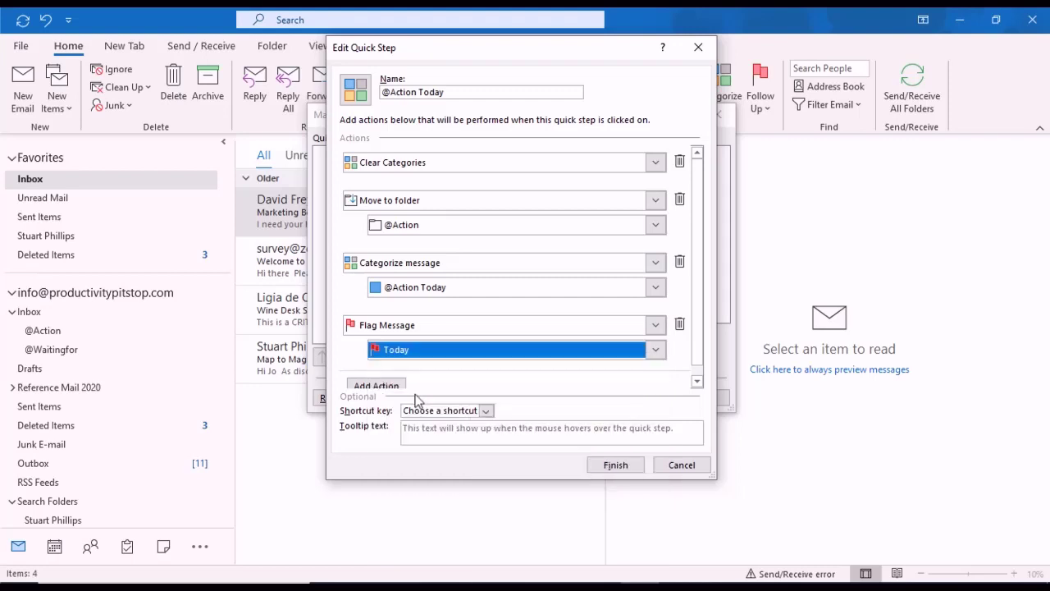
{"action": "scroll", "coordinate": [546, 367], "scroll_direction": "down", "scroll_amount": 1}
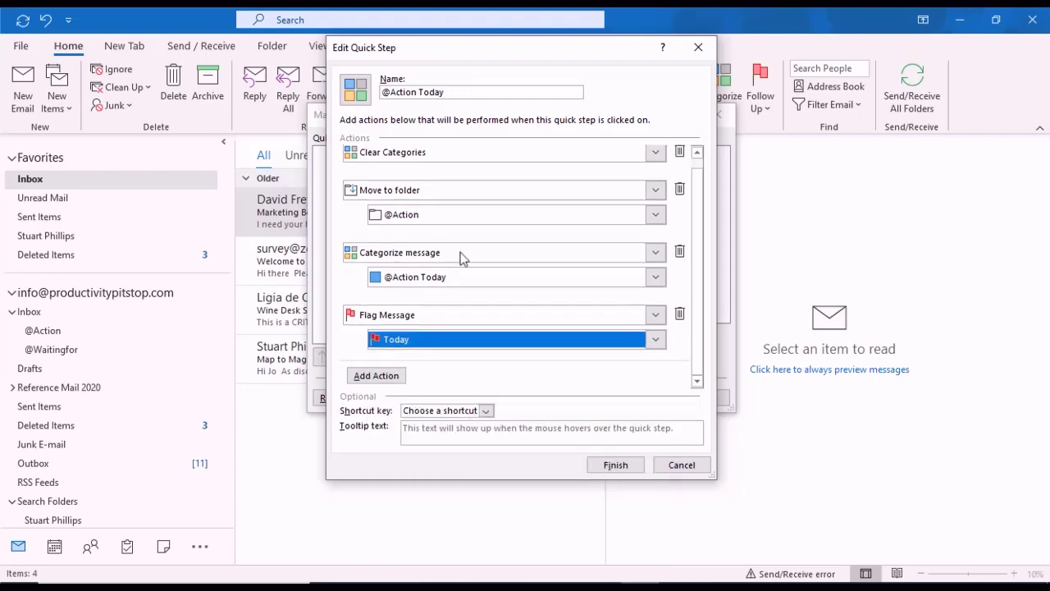
{"action": "scroll", "coordinate": [485, 275], "scroll_direction": "up", "scroll_amount": 1}
{"action": "left_click", "coordinate": [358, 90]}
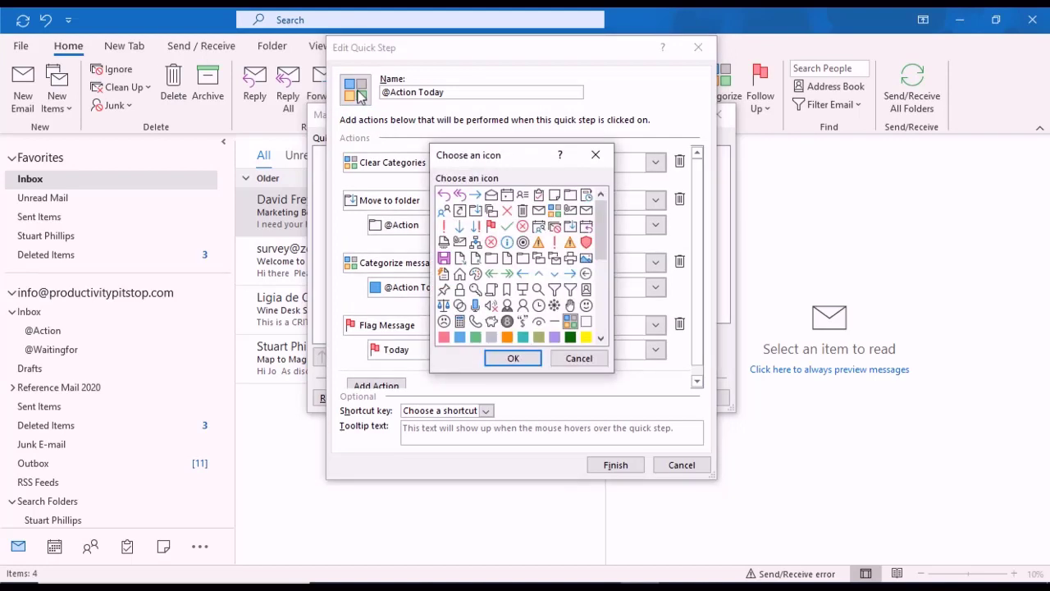
{"action": "left_click", "coordinate": [586, 242]}
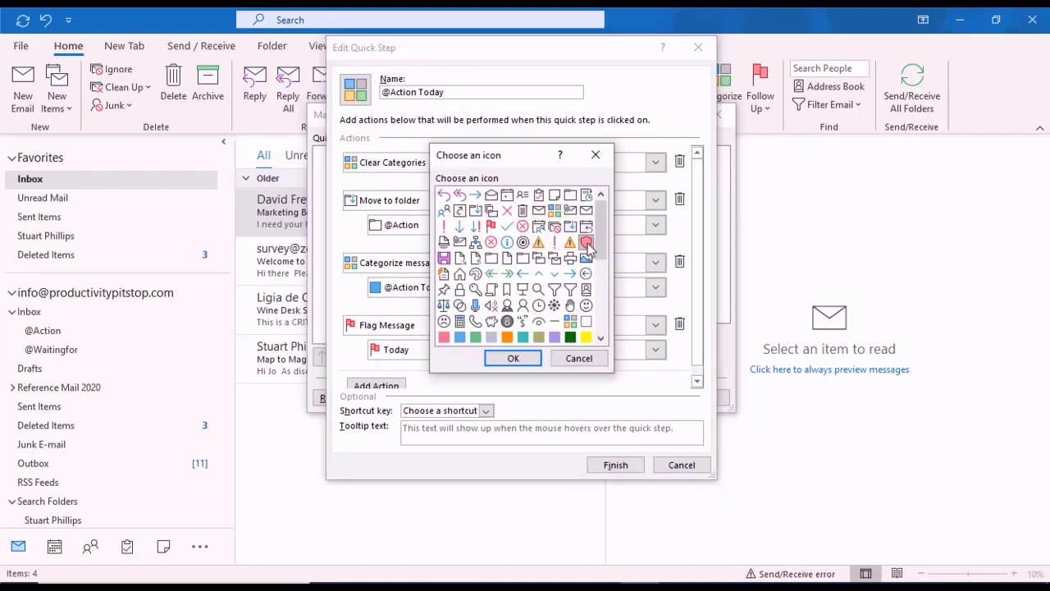
{"action": "left_click", "coordinate": [514, 359]}
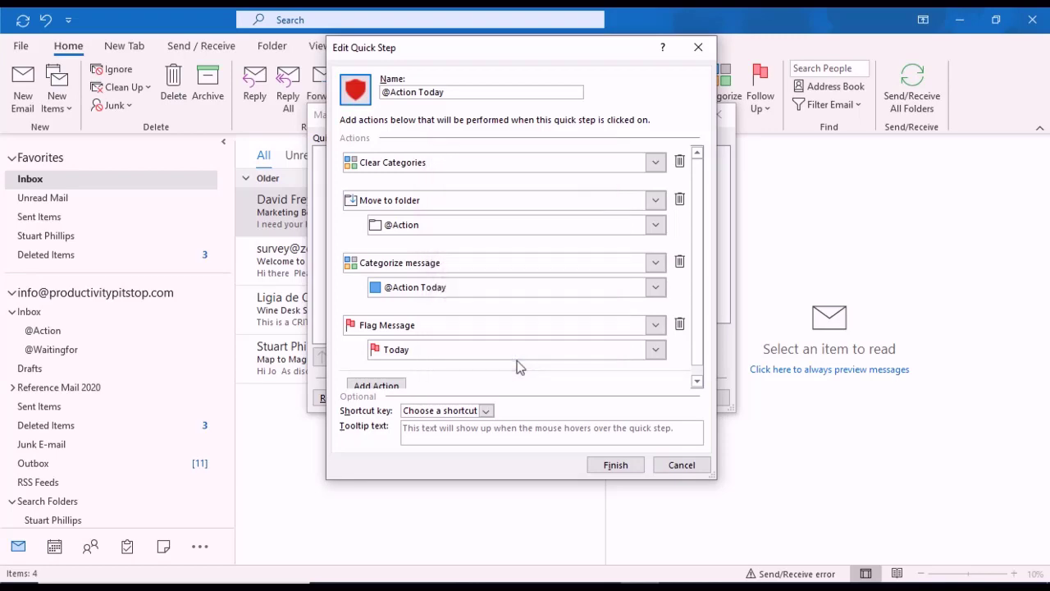
{"action": "left_click", "coordinate": [610, 464]}
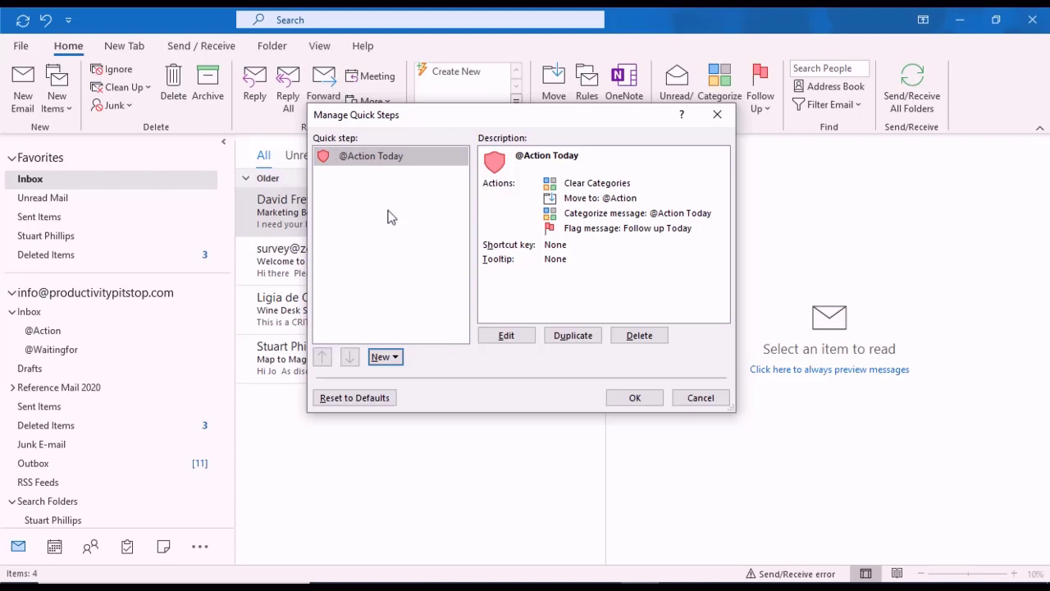
{"action": "left_click", "coordinate": [390, 357]}
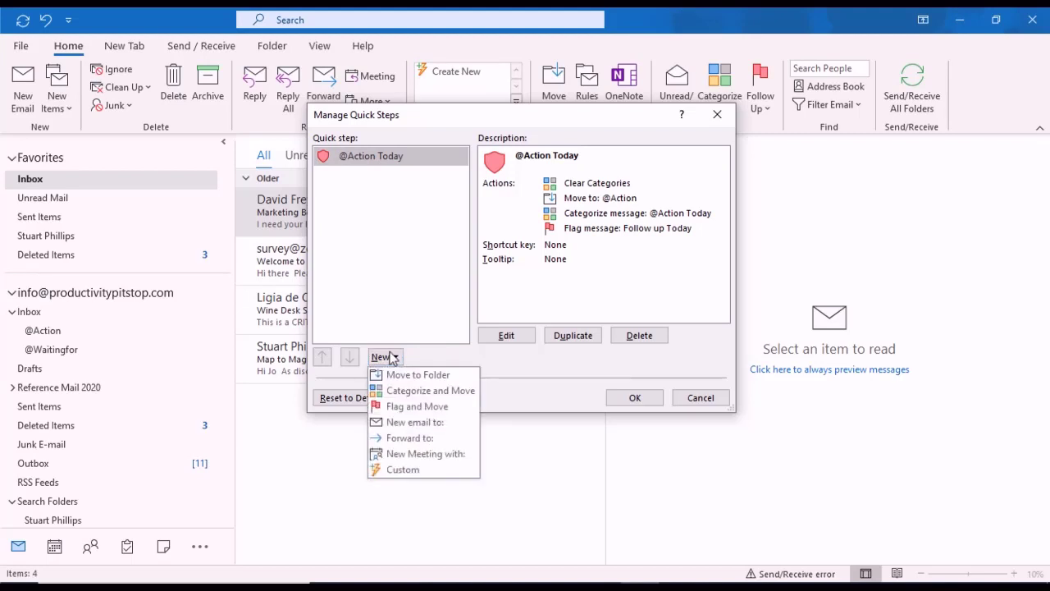
{"action": "left_click", "coordinate": [404, 470]}
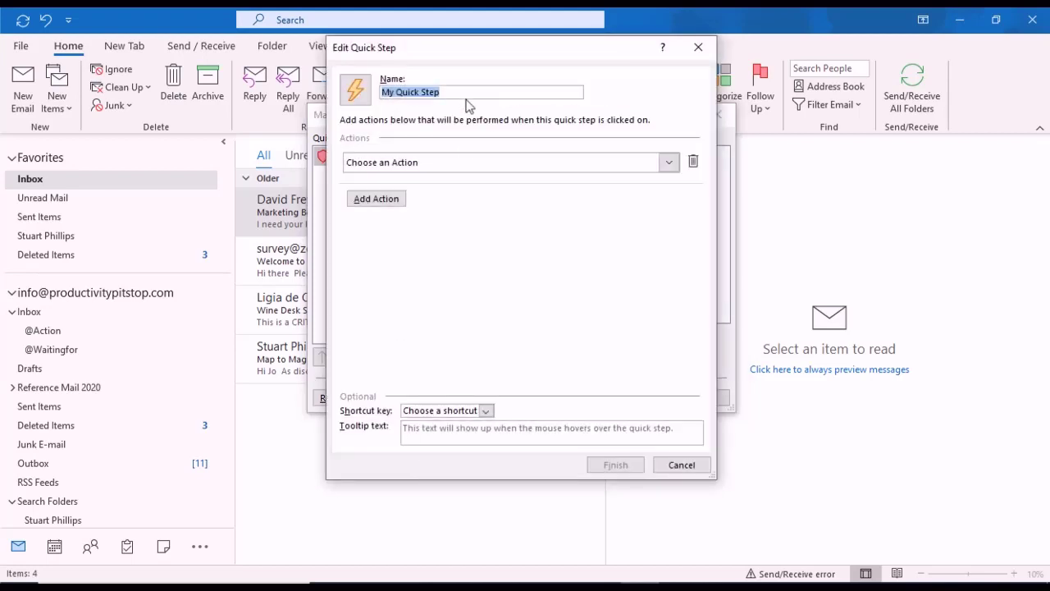
{"action": "type", "text": "@Actin"}
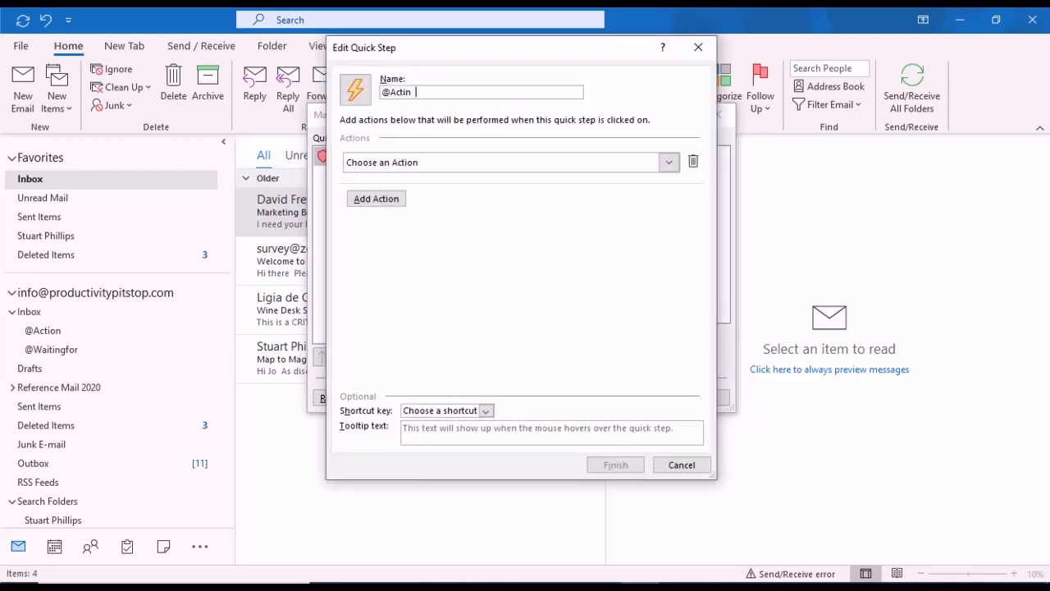
{"action": "key", "text": "BackSpace"}
{"action": "key", "text": "BackSpace"}
{"action": "key", "text": "BackSpace"}
{"action": "type", "text": "ion Later"}
{"action": "left_click", "coordinate": [464, 160]}
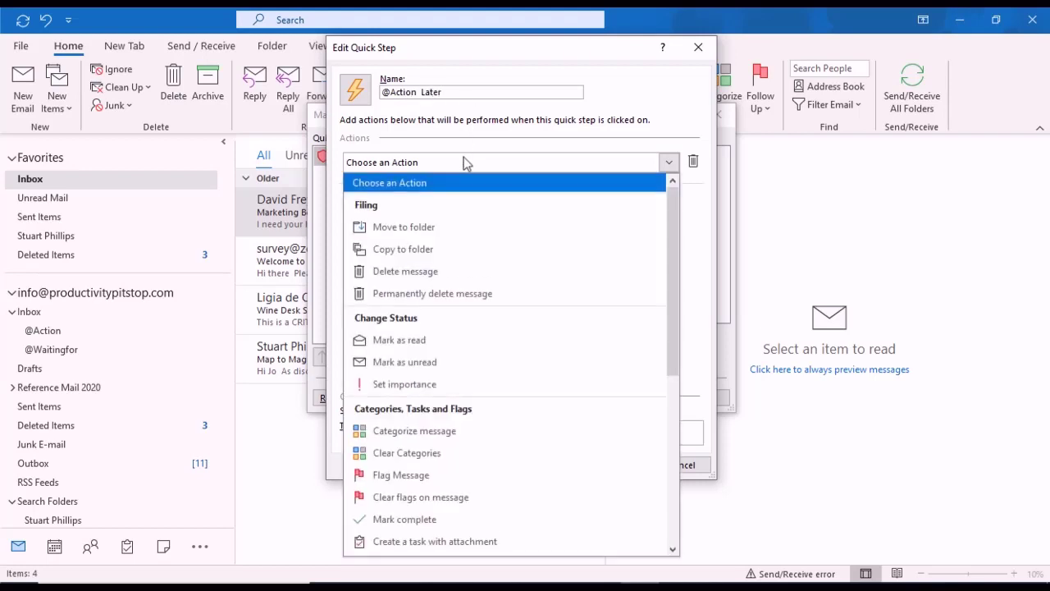
{"action": "left_click", "coordinate": [453, 461]}
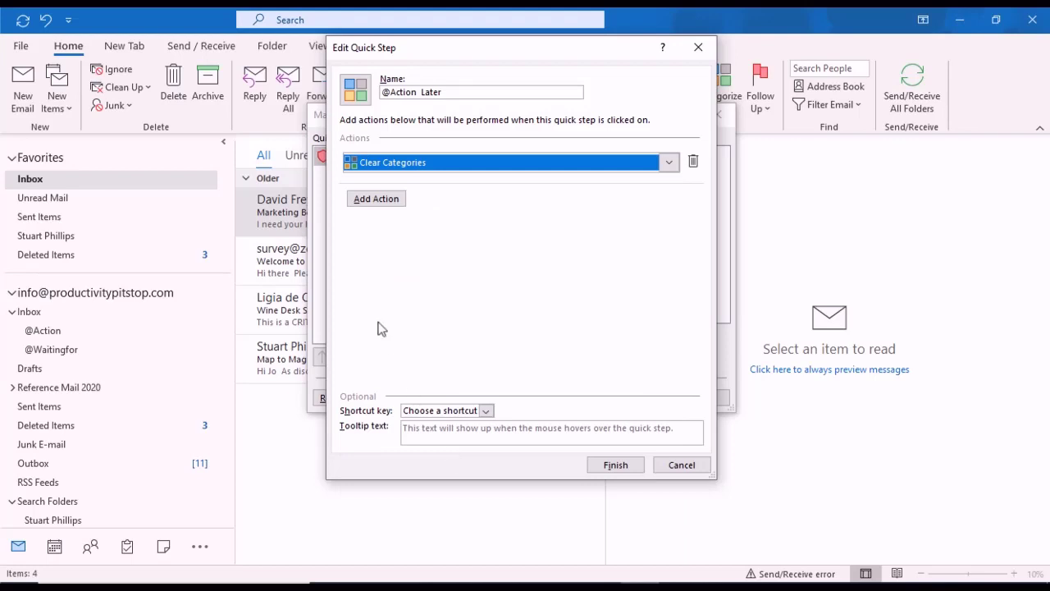
{"action": "left_click", "coordinate": [373, 199]}
{"action": "left_click", "coordinate": [395, 202]}
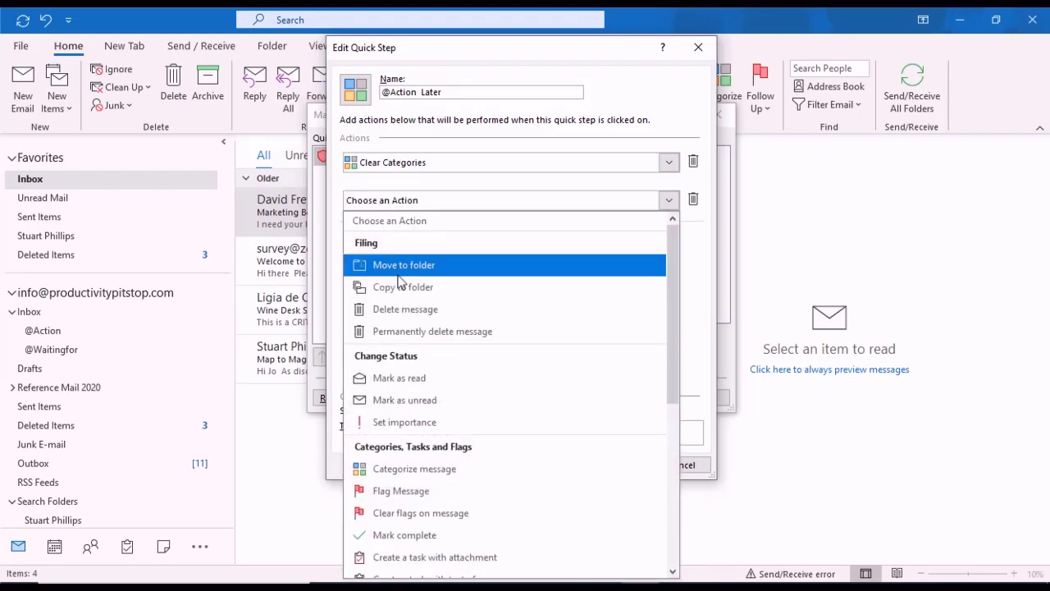
{"action": "left_click", "coordinate": [406, 264]}
{"action": "left_click", "coordinate": [418, 227]}
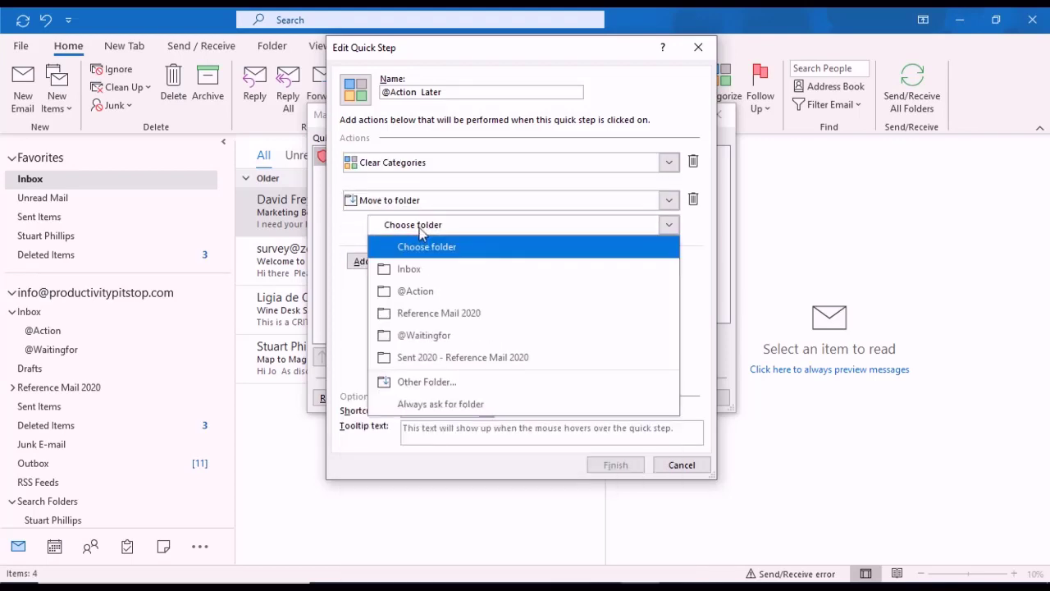
{"action": "left_click", "coordinate": [416, 292]}
{"action": "left_click", "coordinate": [388, 263]}
{"action": "left_click", "coordinate": [389, 267]}
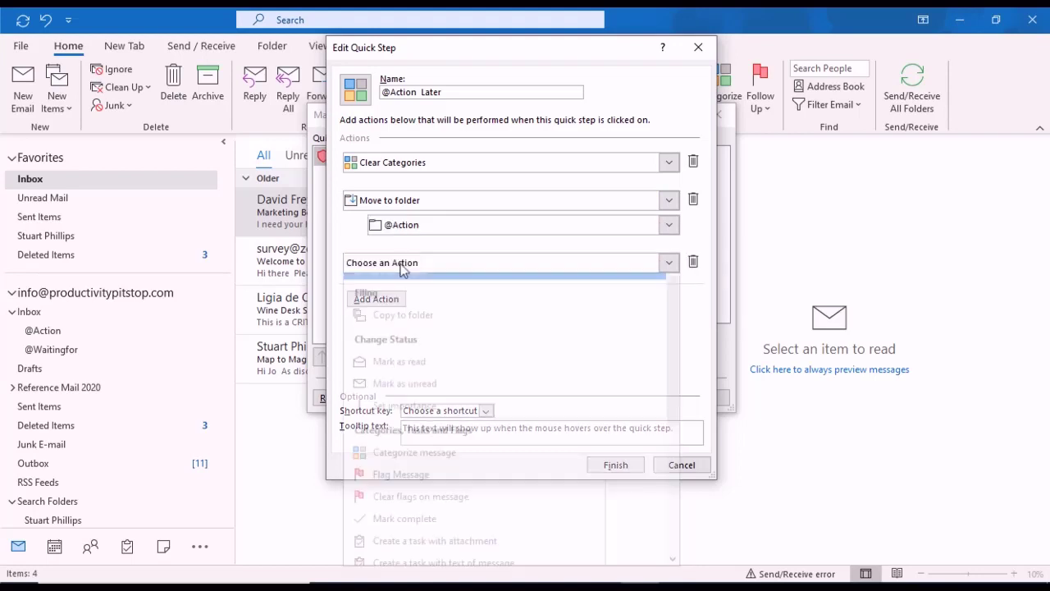
{"action": "left_click", "coordinate": [409, 466]}
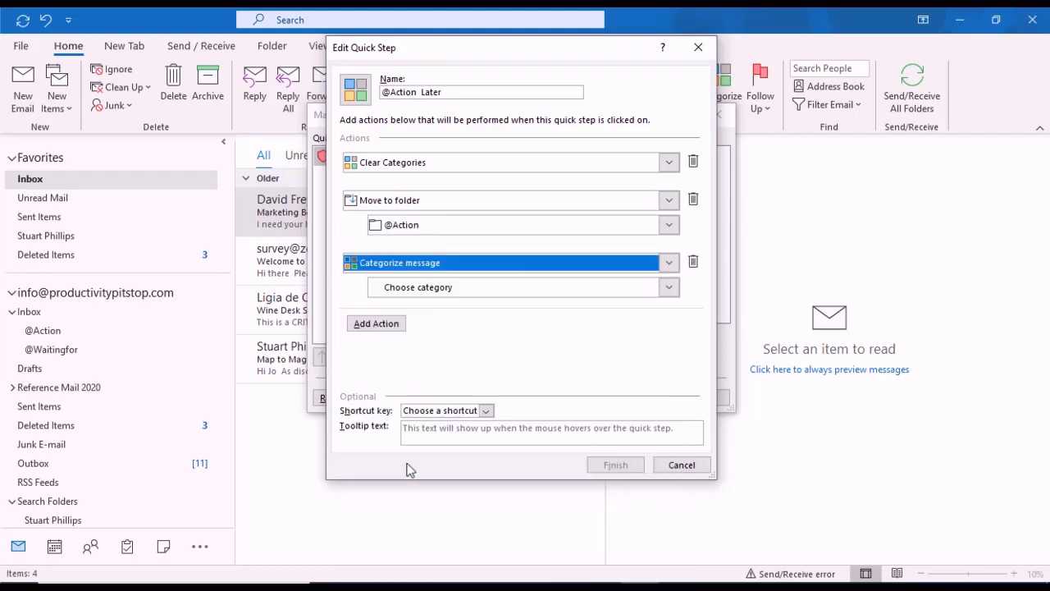
{"action": "left_click", "coordinate": [443, 290]}
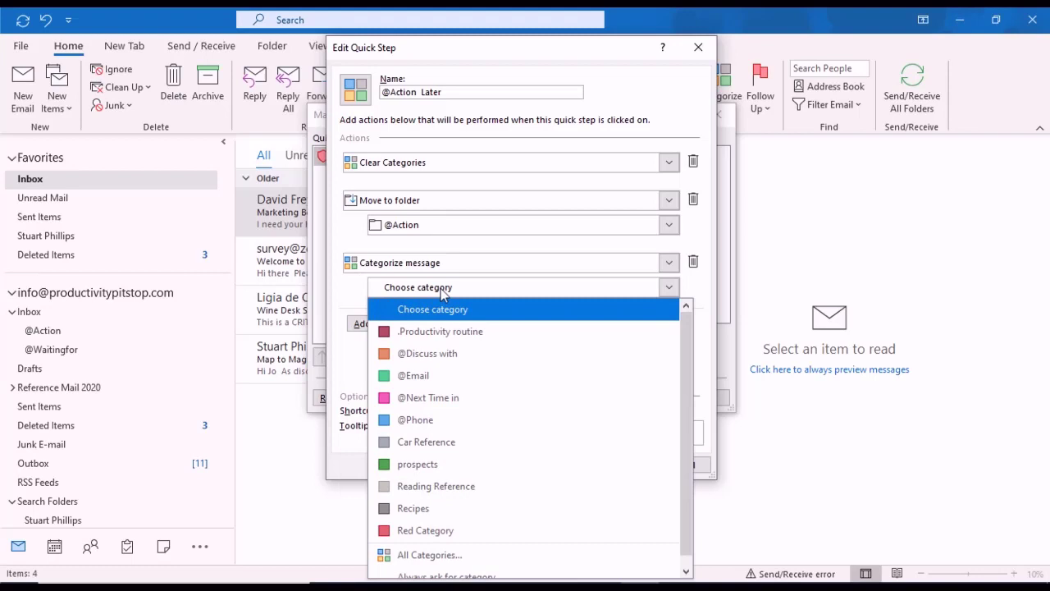
{"action": "left_click", "coordinate": [439, 555]}
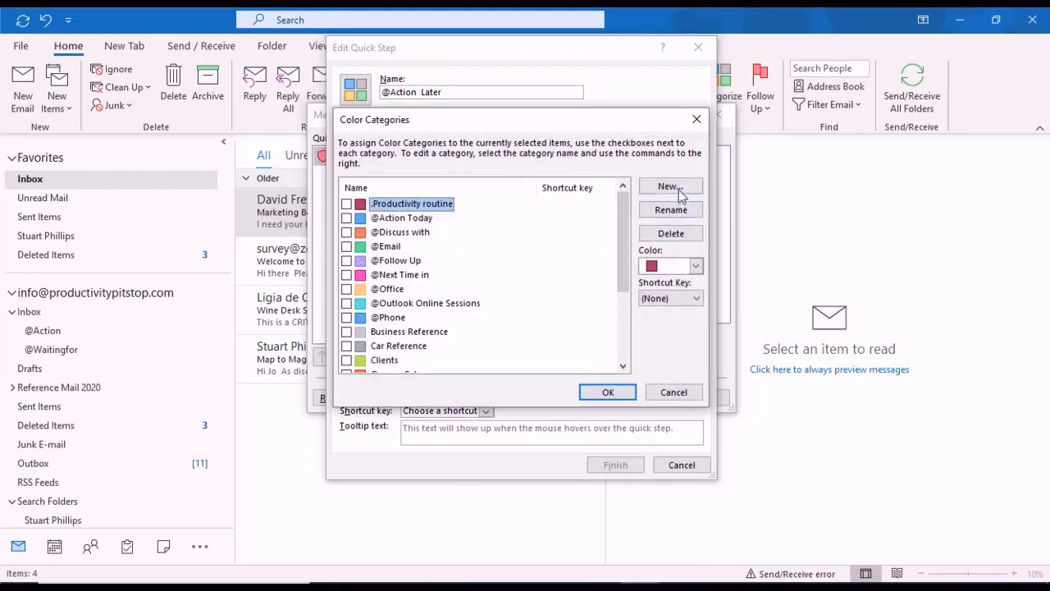
{"action": "left_click", "coordinate": [670, 187]}
{"action": "type", "text": "@Ac"}
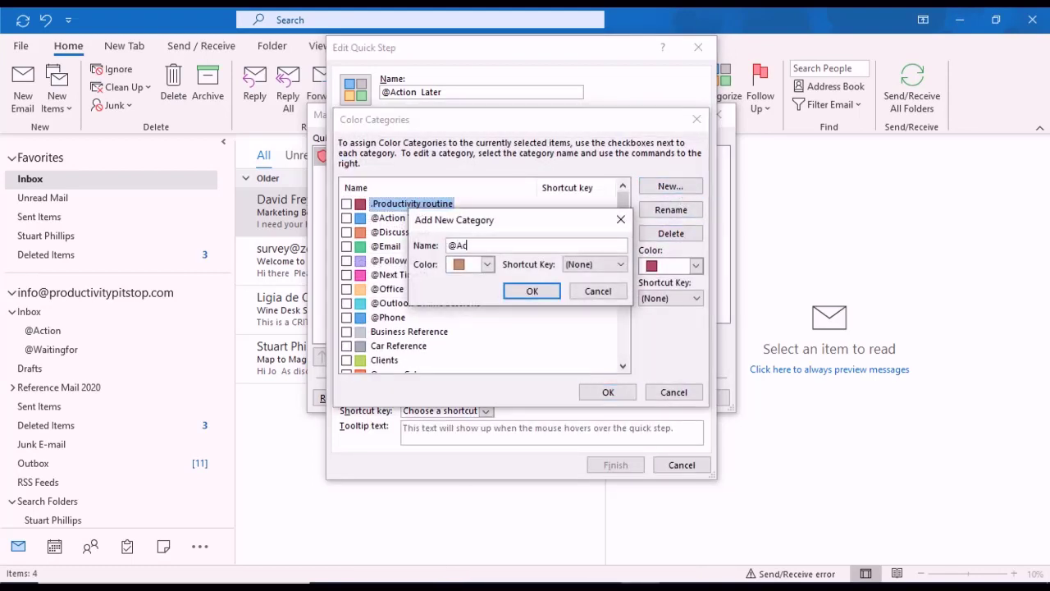
{"action": "type", "text": "tion La"}
{"action": "key", "text": "BackSpace"}
{"action": "key", "text": "BackSpace"}
{"action": "type", "text": "Later"}
{"action": "left_click", "coordinate": [532, 292]}
{"action": "left_click", "coordinate": [594, 394]}
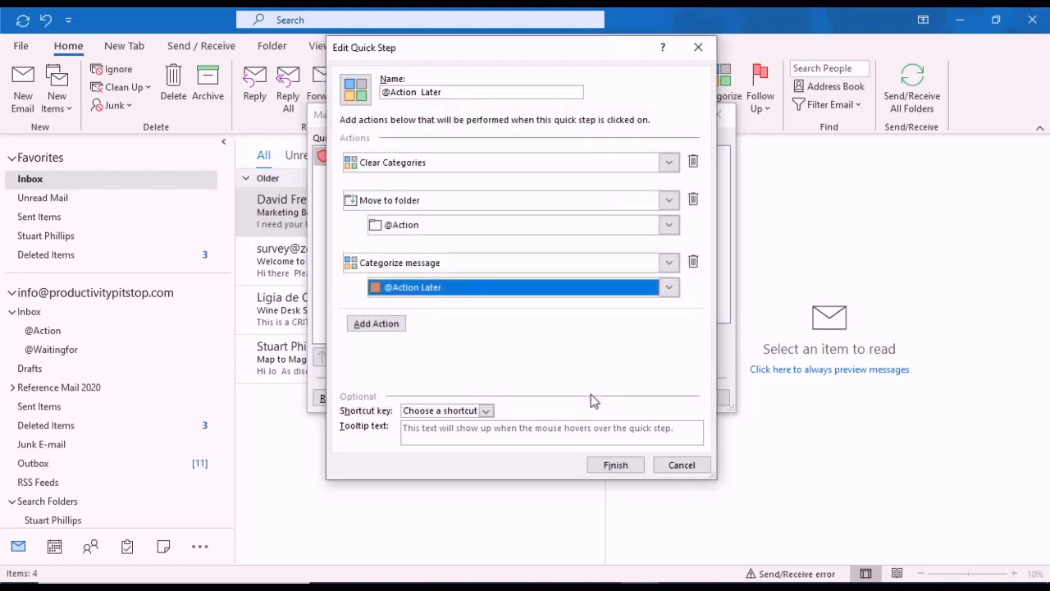
{"action": "left_click", "coordinate": [369, 325]}
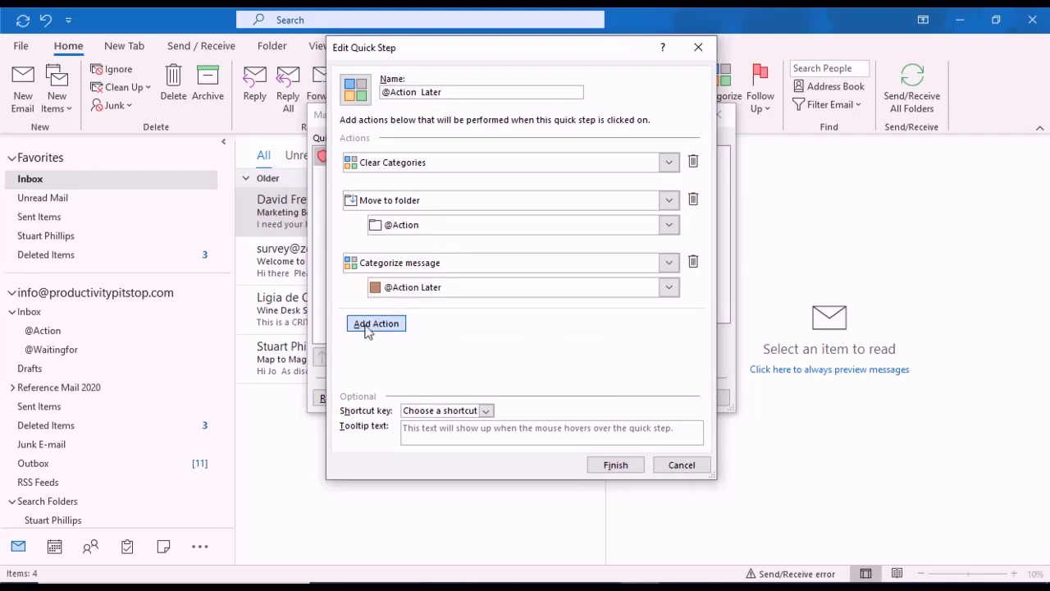
{"action": "left_click", "coordinate": [463, 333]}
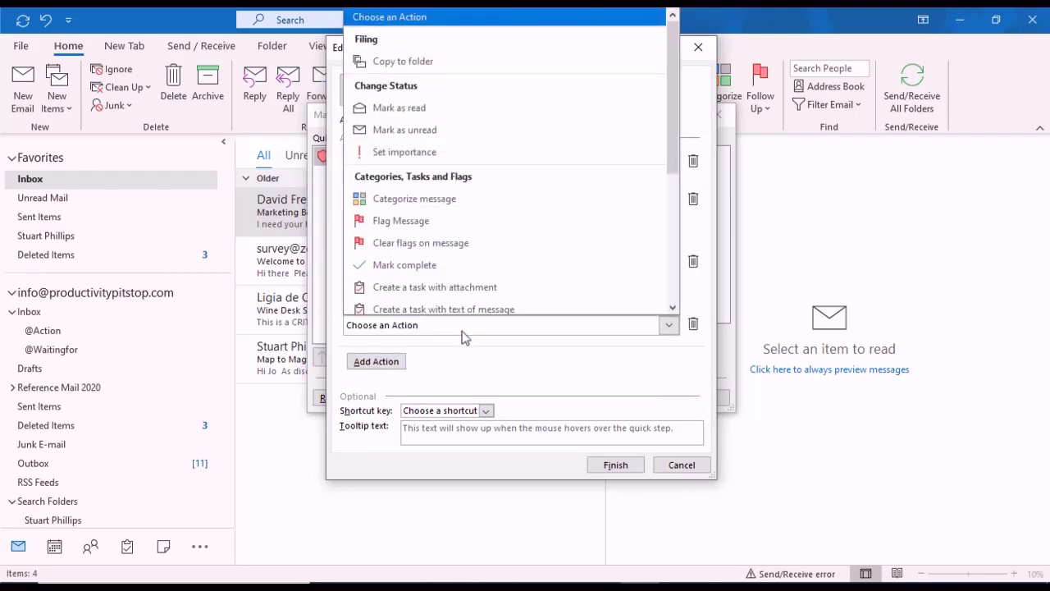
{"action": "left_click", "coordinate": [419, 231]}
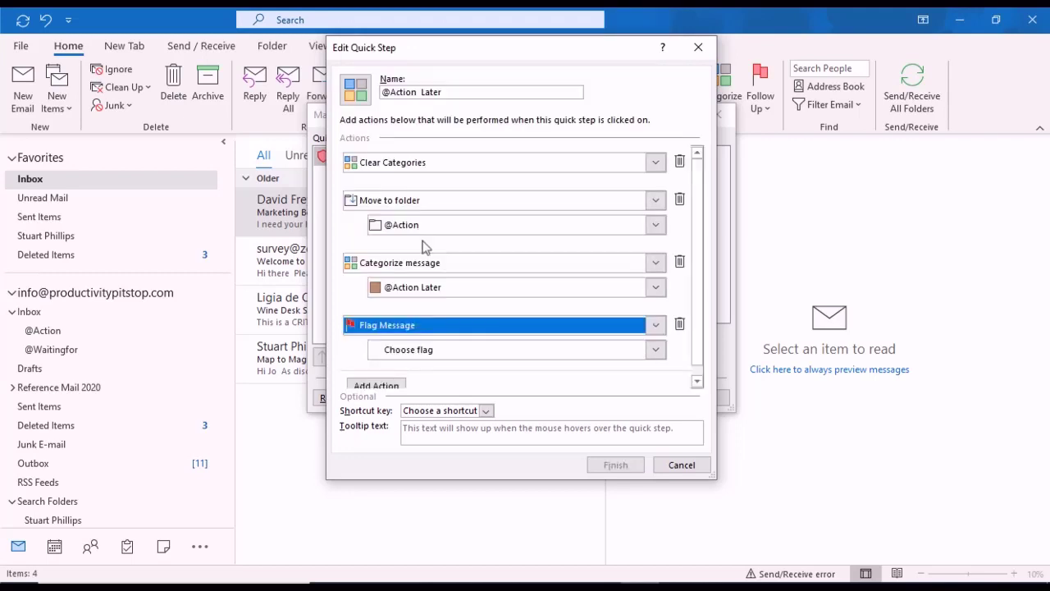
{"action": "left_click", "coordinate": [437, 350]}
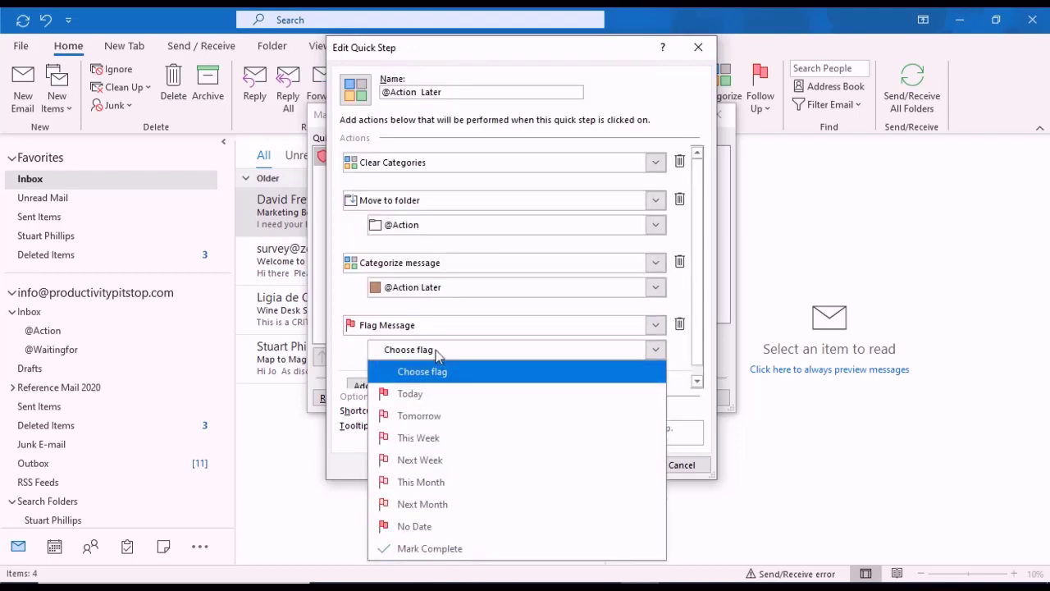
{"action": "left_click", "coordinate": [438, 437]}
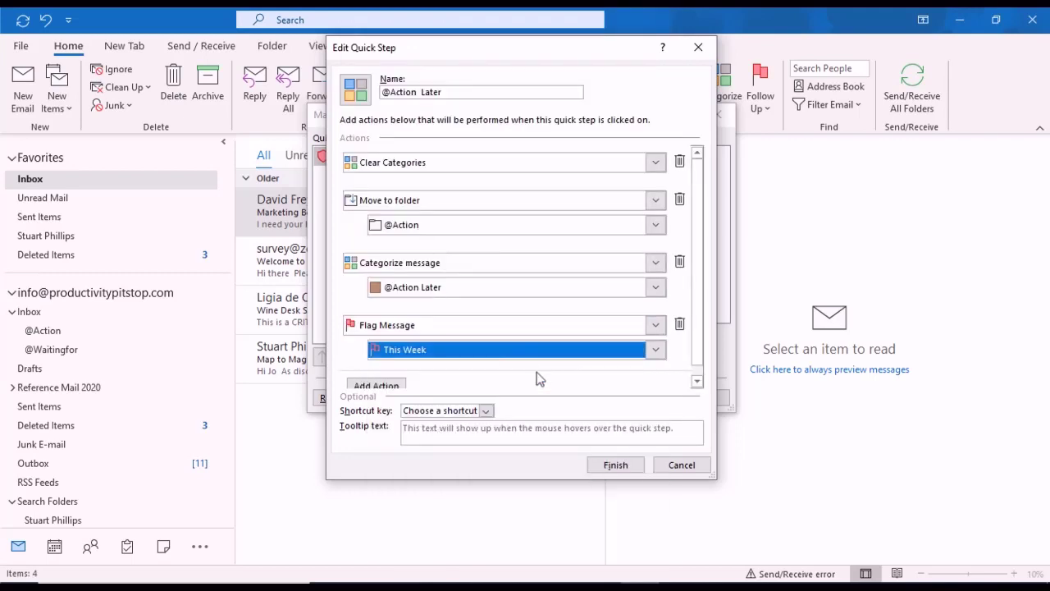
{"action": "scroll", "coordinate": [537, 372], "scroll_direction": "down", "scroll_amount": 1}
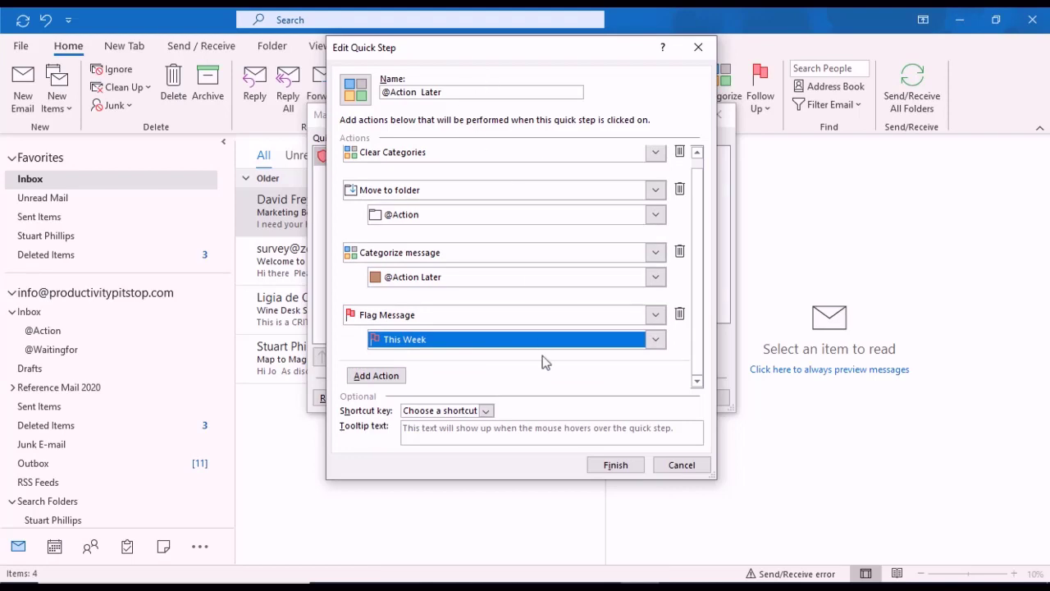
{"action": "left_click", "coordinate": [604, 462]}
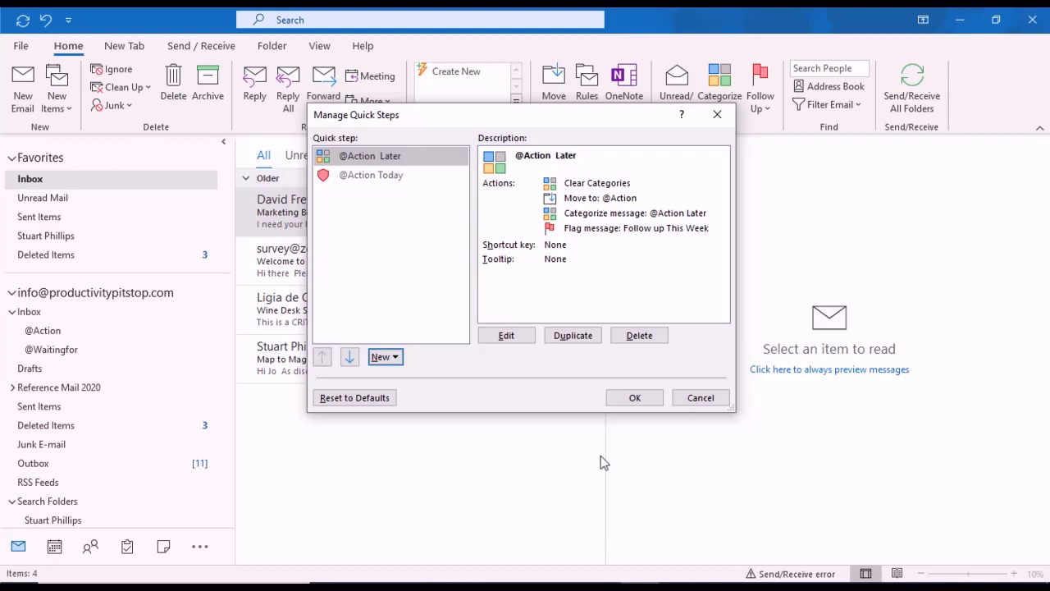
Step: Start a new custom Quick Step named "File" with Clear Categories as its first action
{"action": "left_click", "coordinate": [391, 357]}
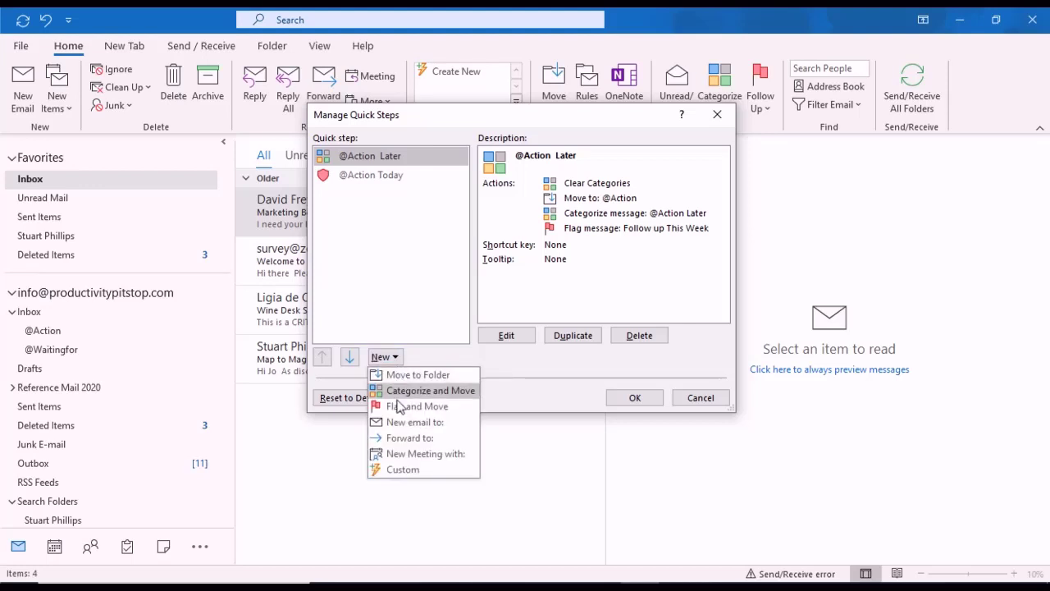
{"action": "left_click", "coordinate": [403, 469]}
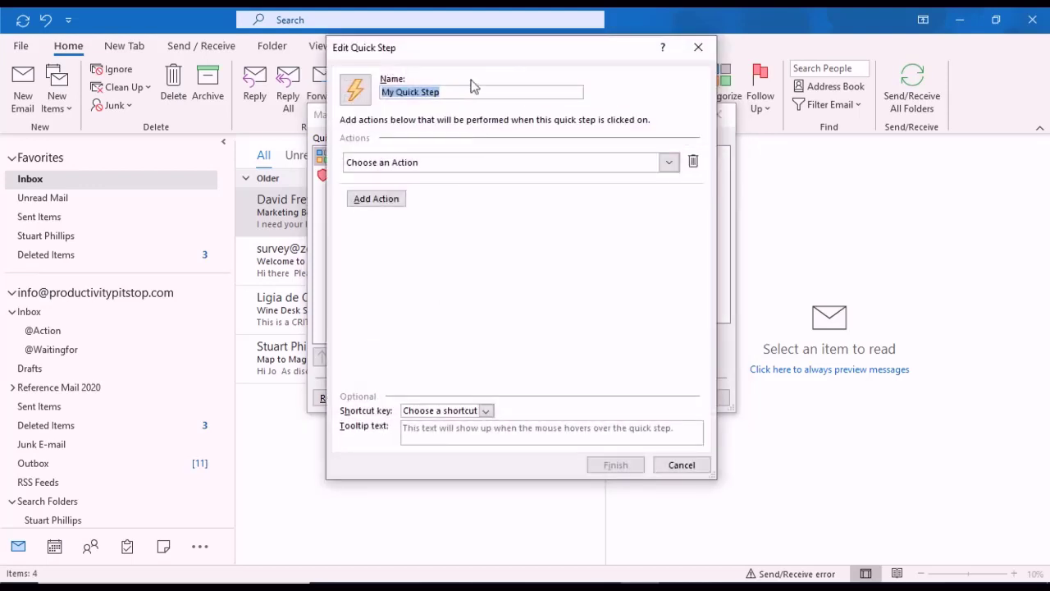
{"action": "type", "text": "File"}
{"action": "left_click", "coordinate": [665, 162]}
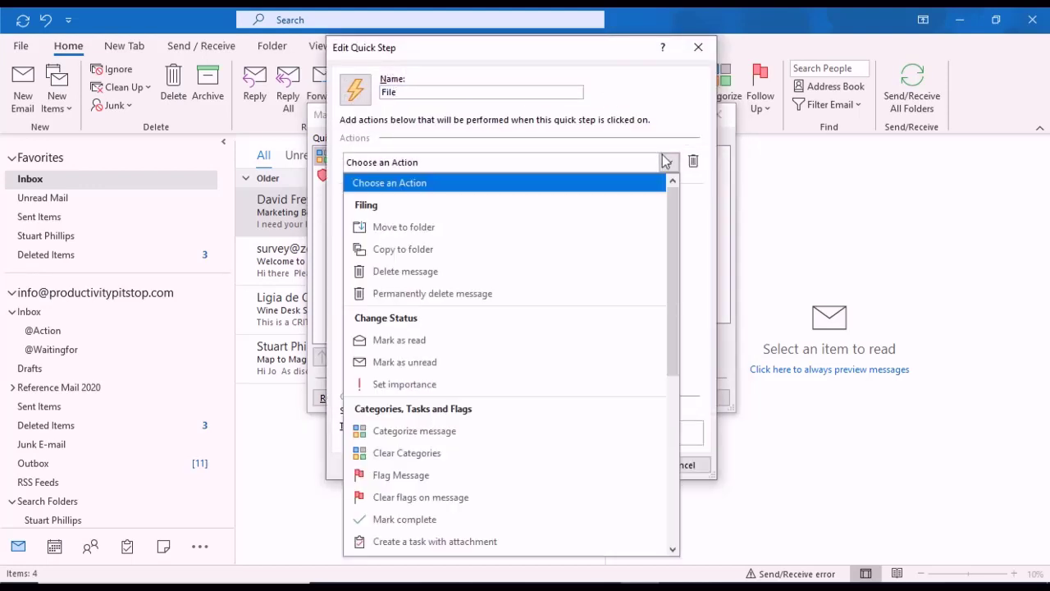
{"action": "left_click", "coordinate": [424, 456]}
Step: Add a Clear flags on message action and a Move to folder action targeting Reference Mail 2020 to the File Quick Step
{"action": "left_click", "coordinate": [392, 205]}
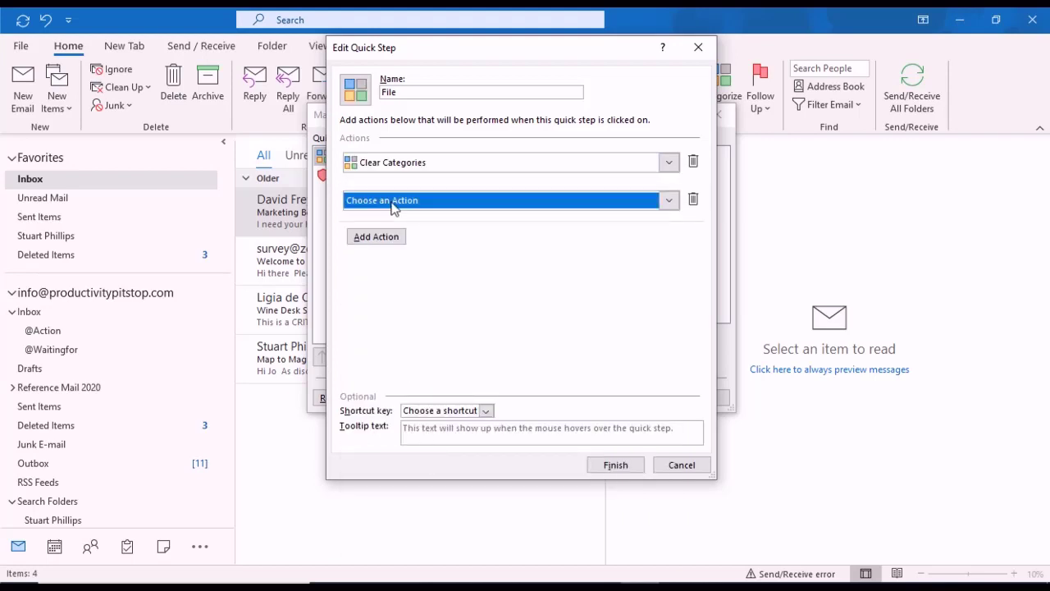
{"action": "left_click", "coordinate": [392, 205]}
{"action": "left_click", "coordinate": [390, 521]}
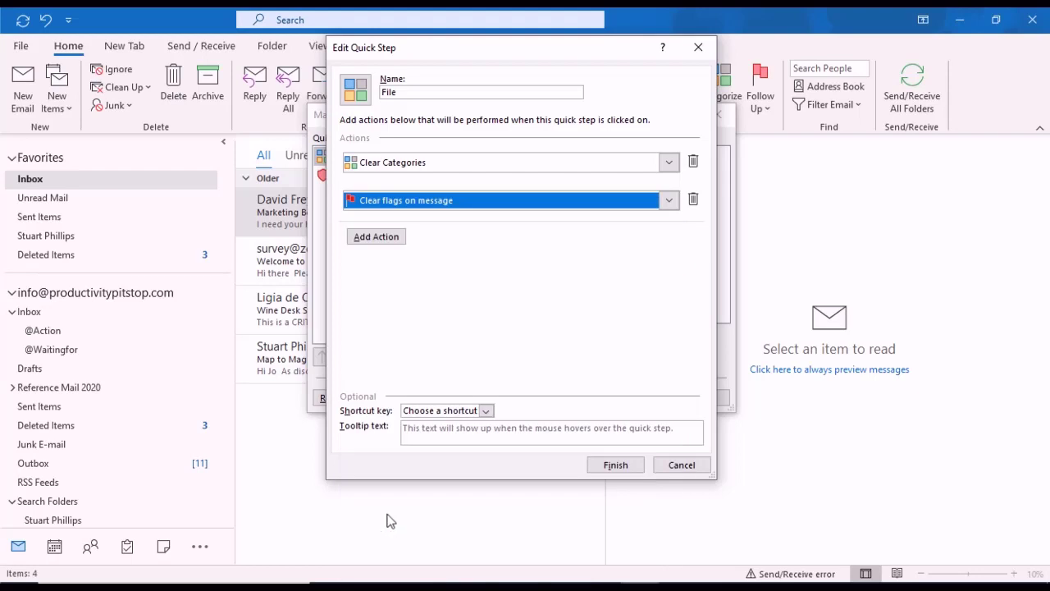
{"action": "left_click", "coordinate": [362, 236]}
{"action": "left_click", "coordinate": [382, 238]}
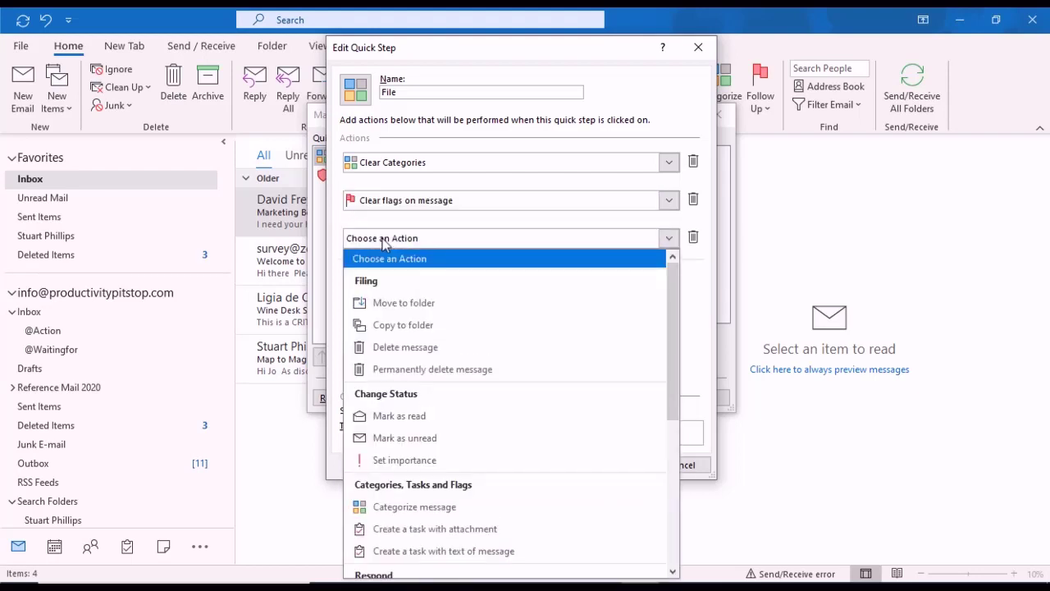
{"action": "left_click", "coordinate": [394, 302]}
{"action": "left_click", "coordinate": [666, 264]}
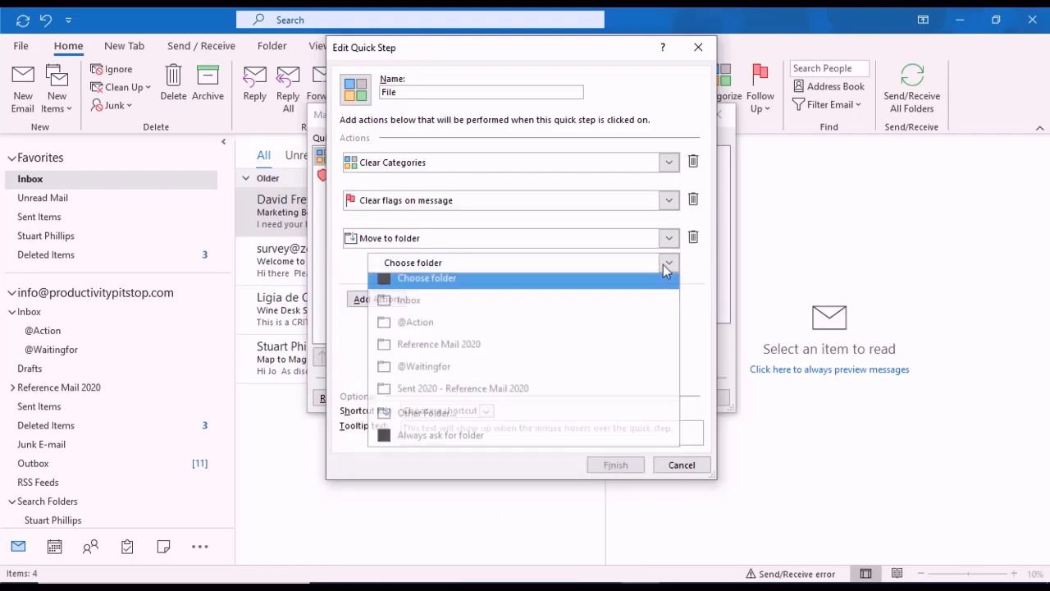
{"action": "left_click", "coordinate": [464, 352]}
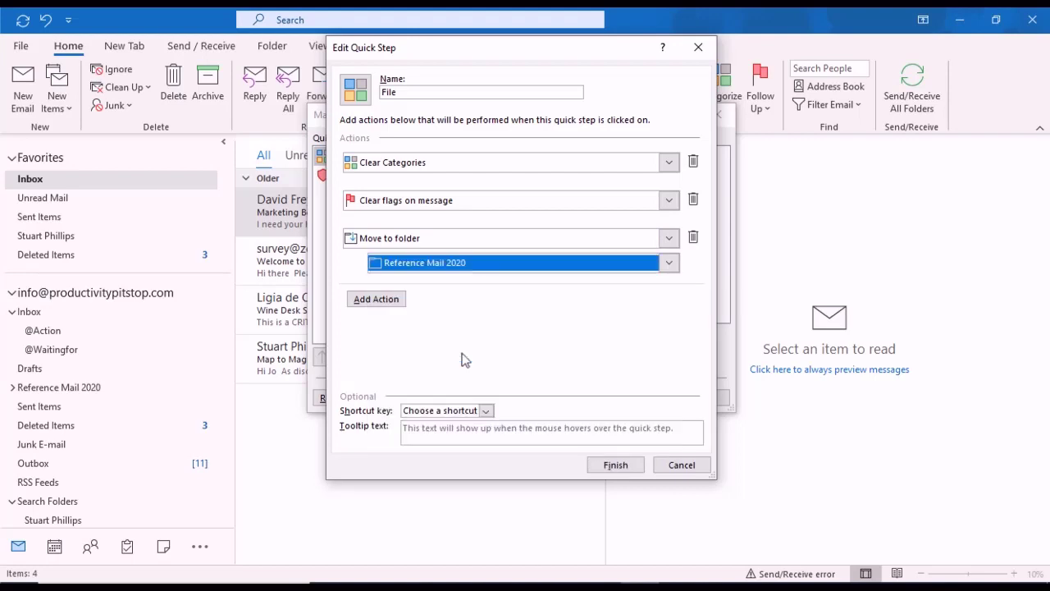
Step: Add a Mark as read action to the File Quick Step
{"action": "left_click", "coordinate": [394, 302]}
{"action": "left_click", "coordinate": [409, 301]}
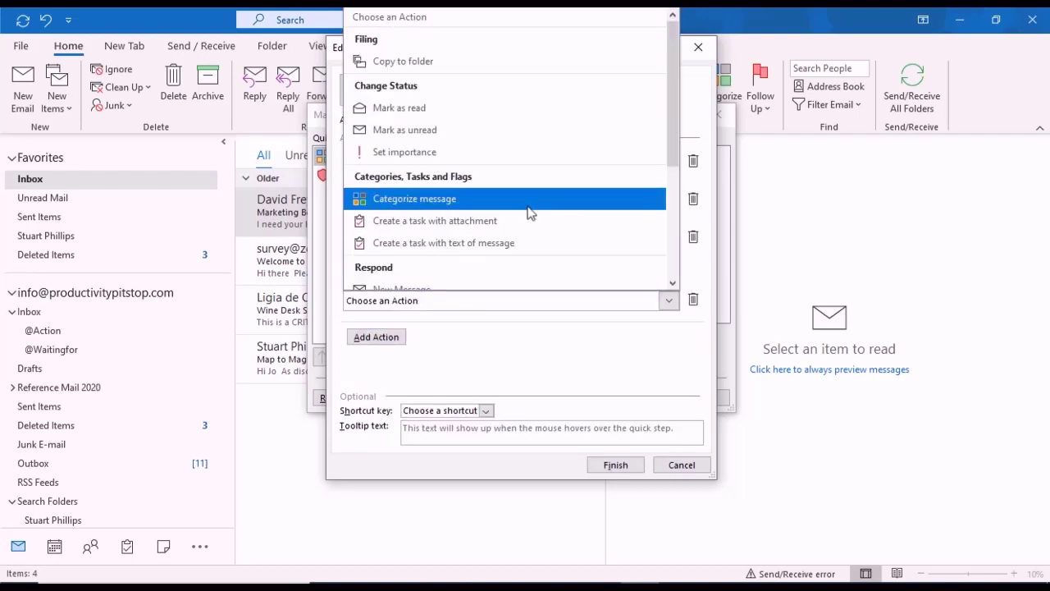
{"action": "left_click", "coordinate": [412, 107]}
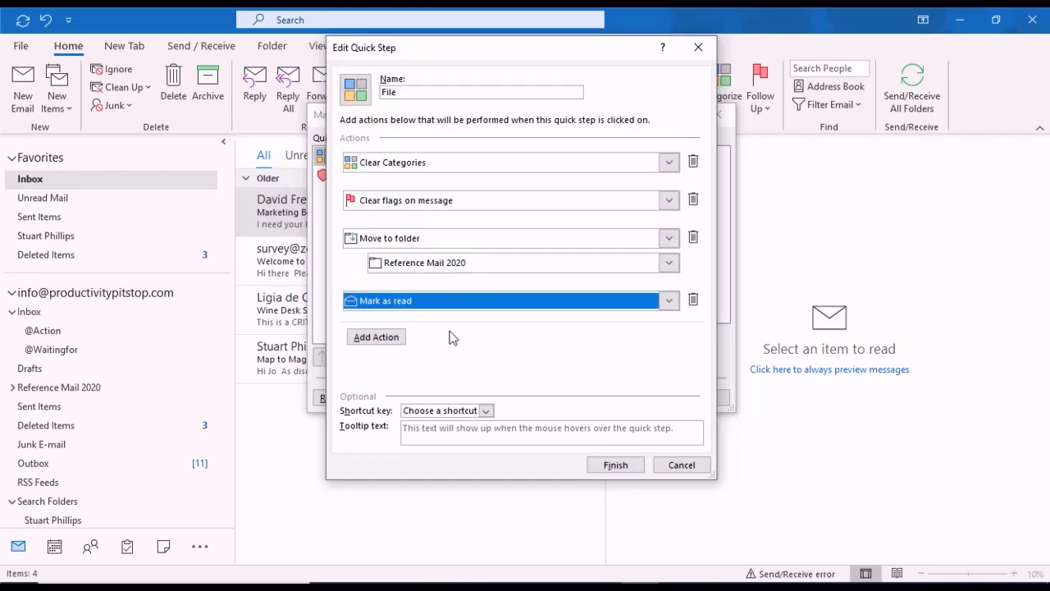
Step: Give the File Quick Step the folder icon and save it
{"action": "left_click", "coordinate": [356, 89]}
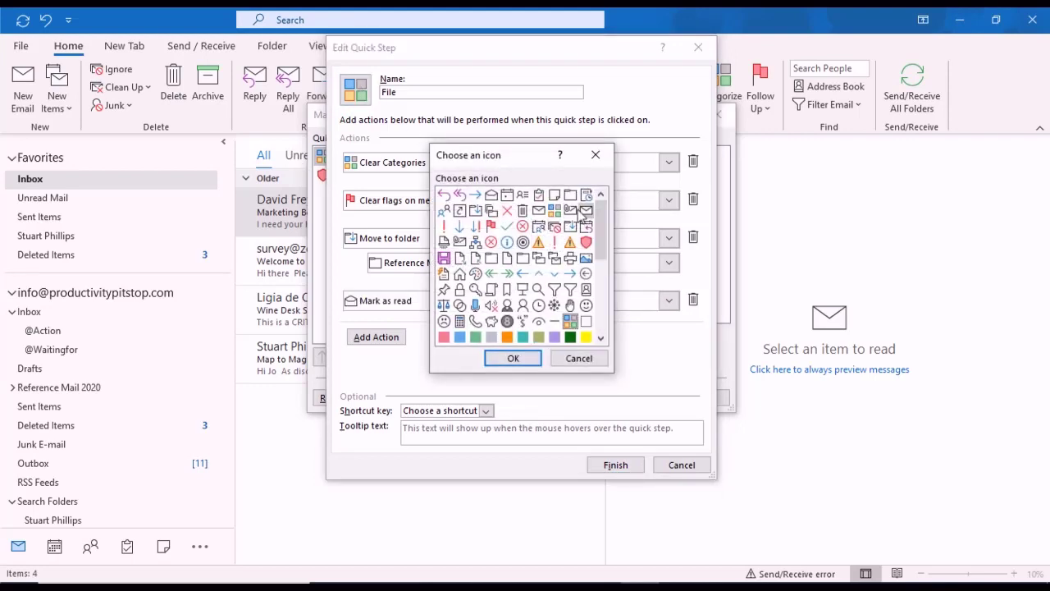
{"action": "left_click", "coordinate": [571, 195]}
{"action": "left_click", "coordinate": [512, 358]}
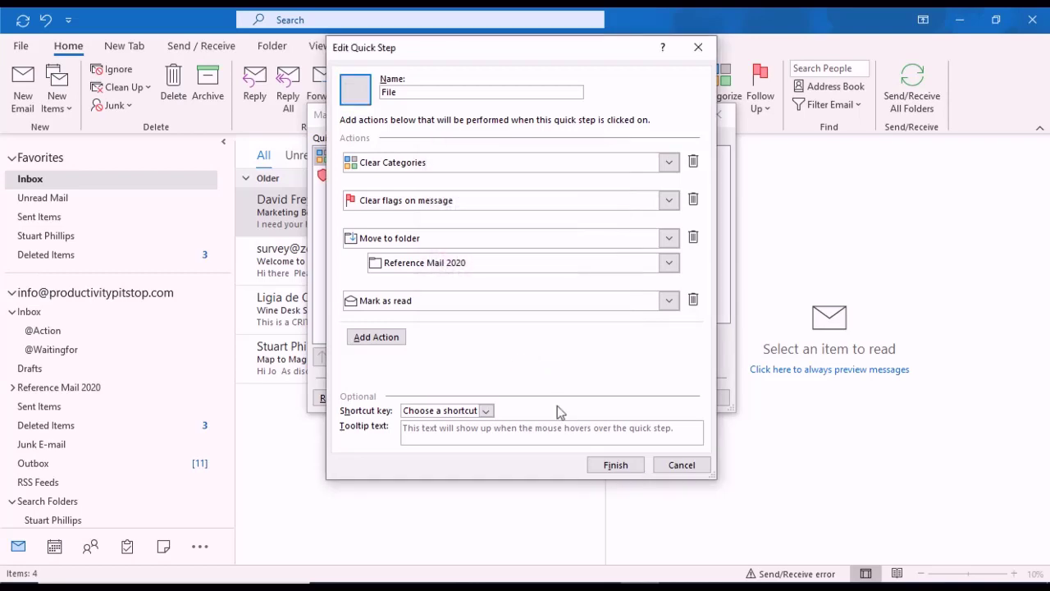
{"action": "left_click", "coordinate": [617, 465]}
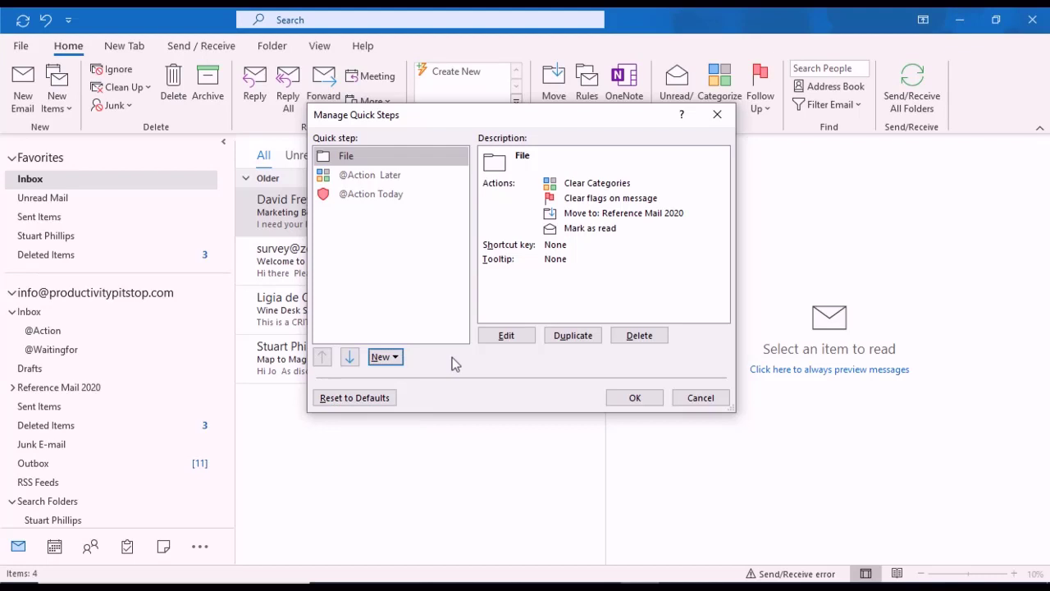
Step: Start a new custom Quick Step and name it "Trash"
{"action": "left_click", "coordinate": [395, 357]}
{"action": "left_click", "coordinate": [403, 470]}
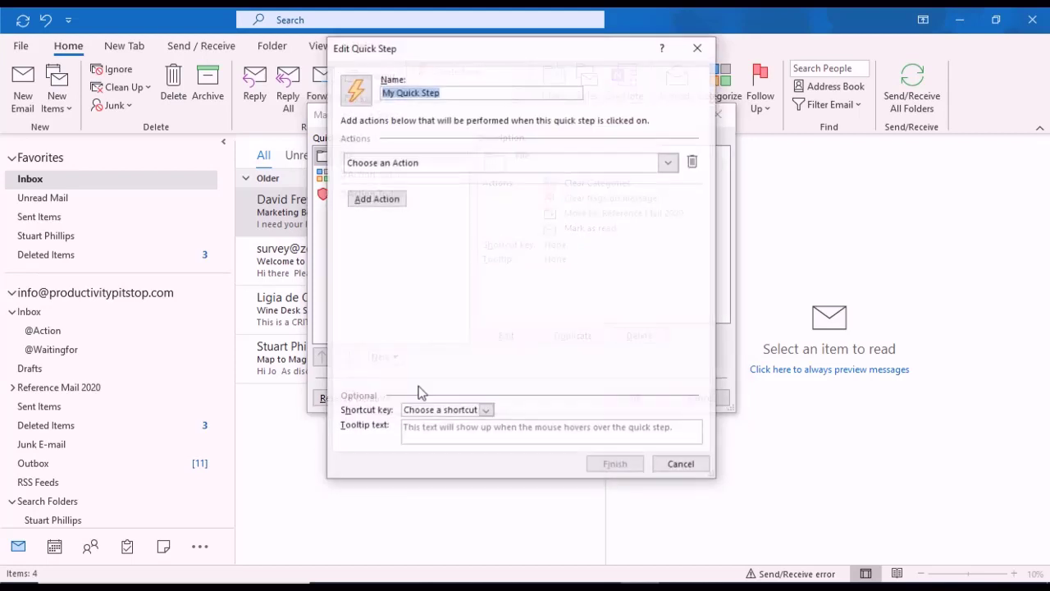
{"action": "type", "text": "Trash"}
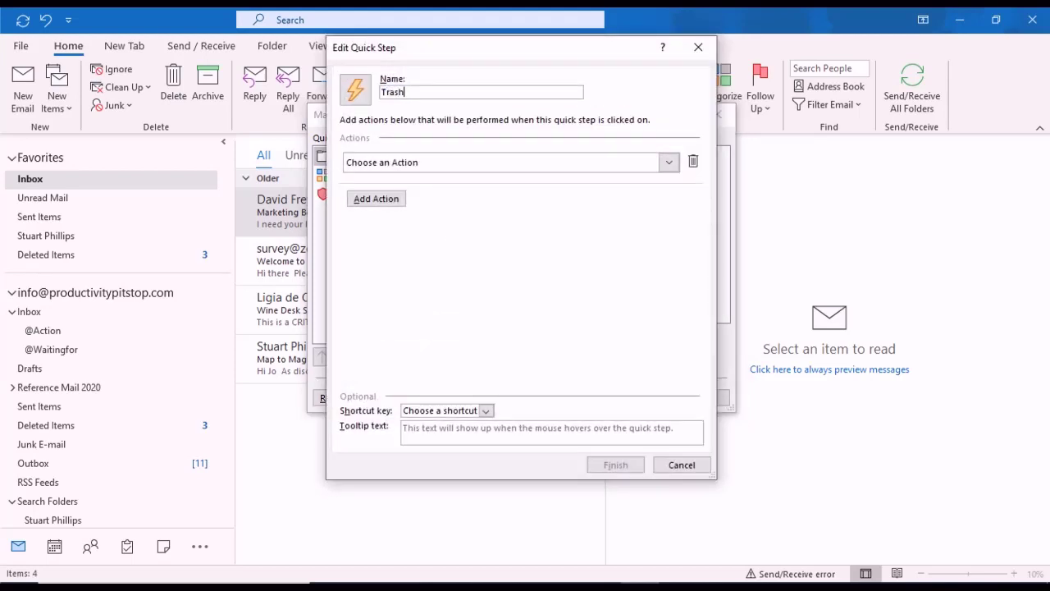
Step: Add a Clear Categories action and a Clear flags on message action to the Trash Quick Step
{"action": "left_click", "coordinate": [407, 164]}
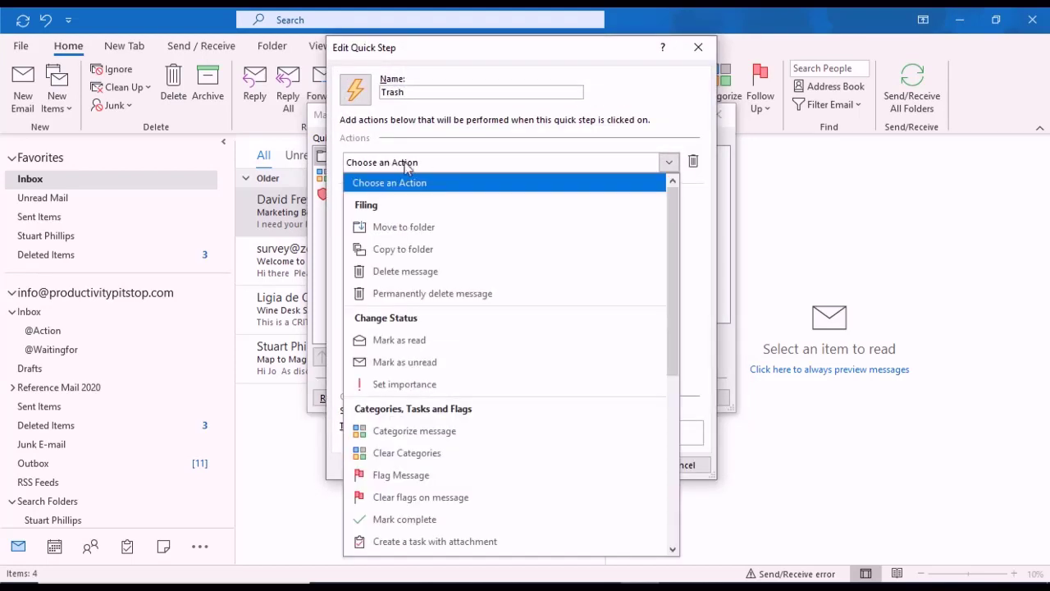
{"action": "left_click", "coordinate": [411, 453]}
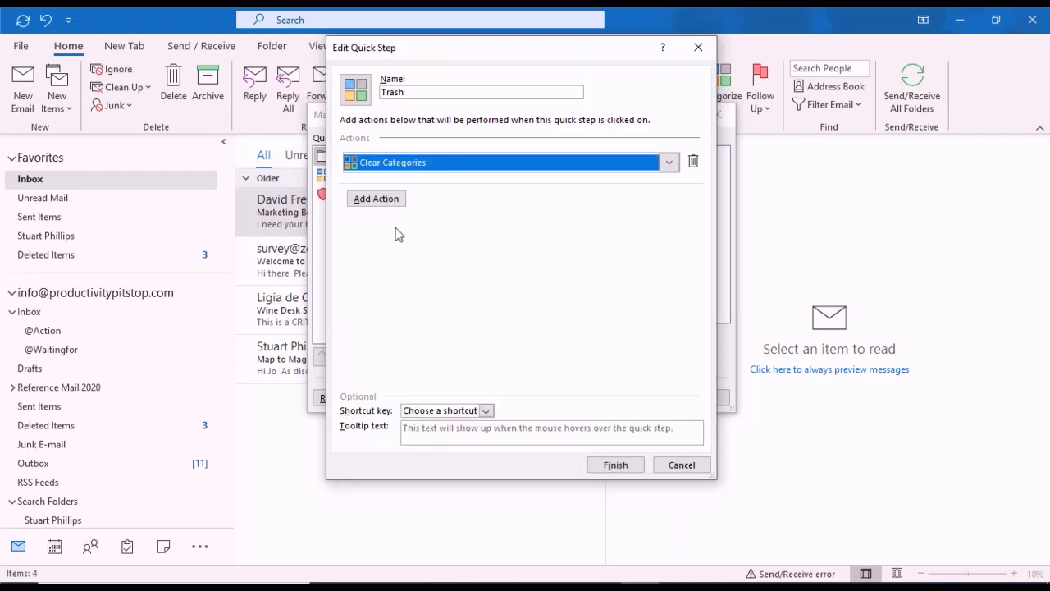
{"action": "left_click", "coordinate": [377, 200]}
{"action": "left_click", "coordinate": [383, 202]}
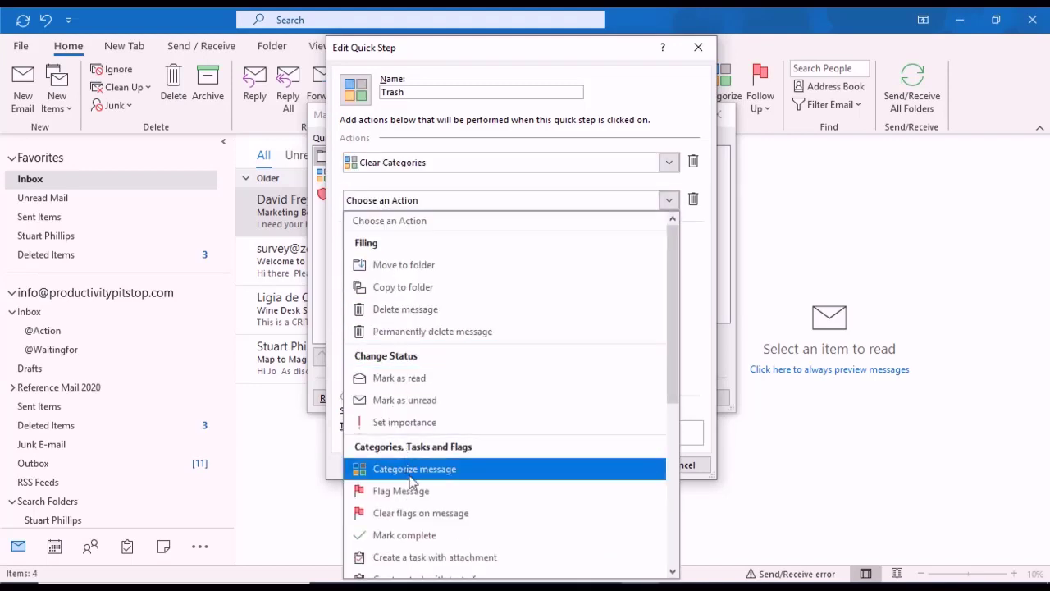
{"action": "left_click", "coordinate": [415, 512]}
Step: Add Delete message and Mark as read actions to the Trash Quick Step and save the Quick Steps
{"action": "left_click", "coordinate": [376, 237]}
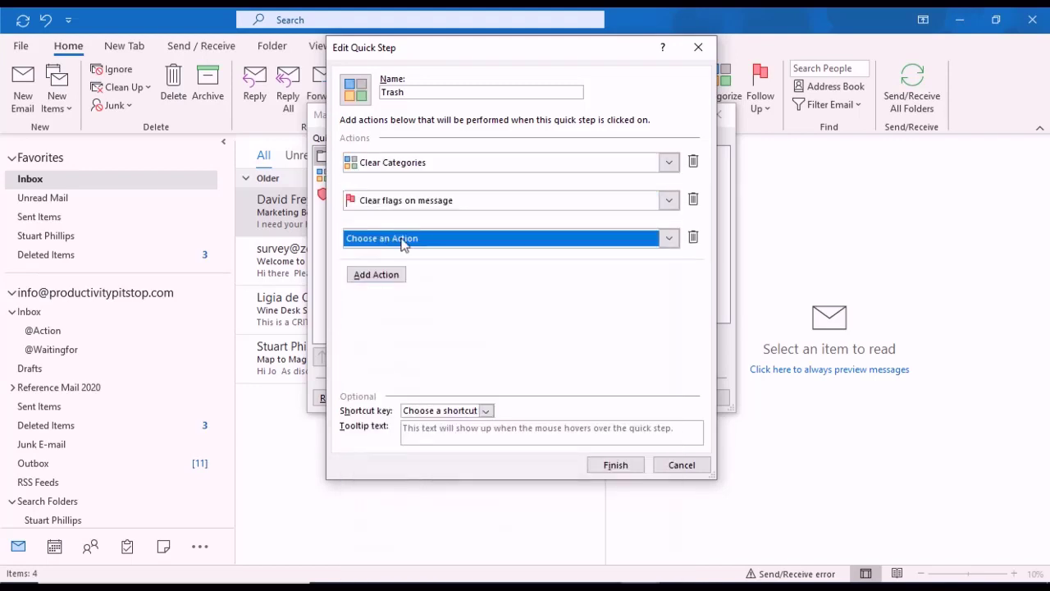
{"action": "left_click", "coordinate": [404, 239]}
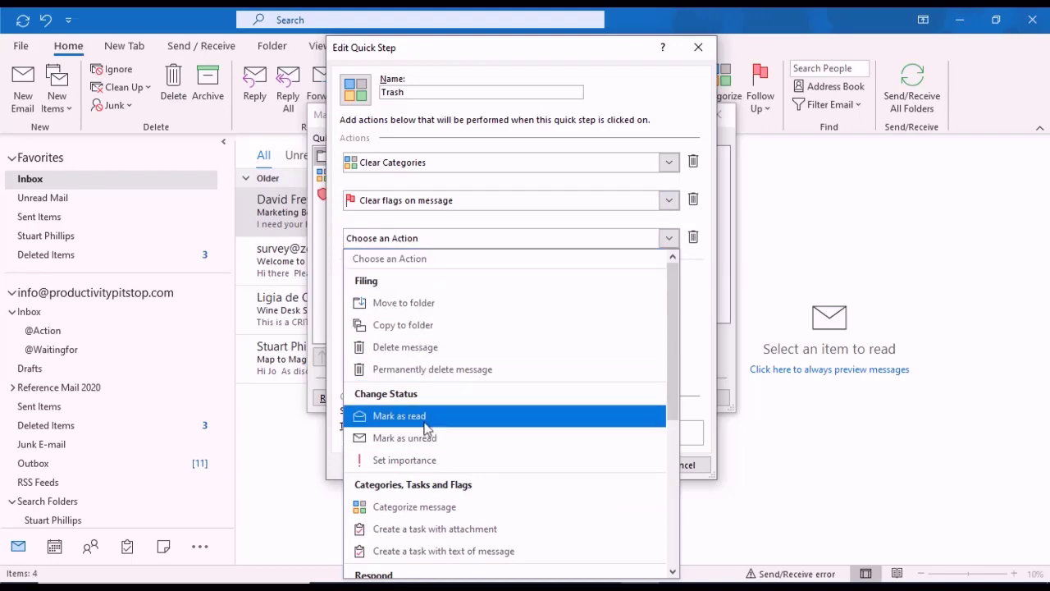
{"action": "left_click", "coordinate": [394, 348]}
{"action": "left_click", "coordinate": [381, 275]}
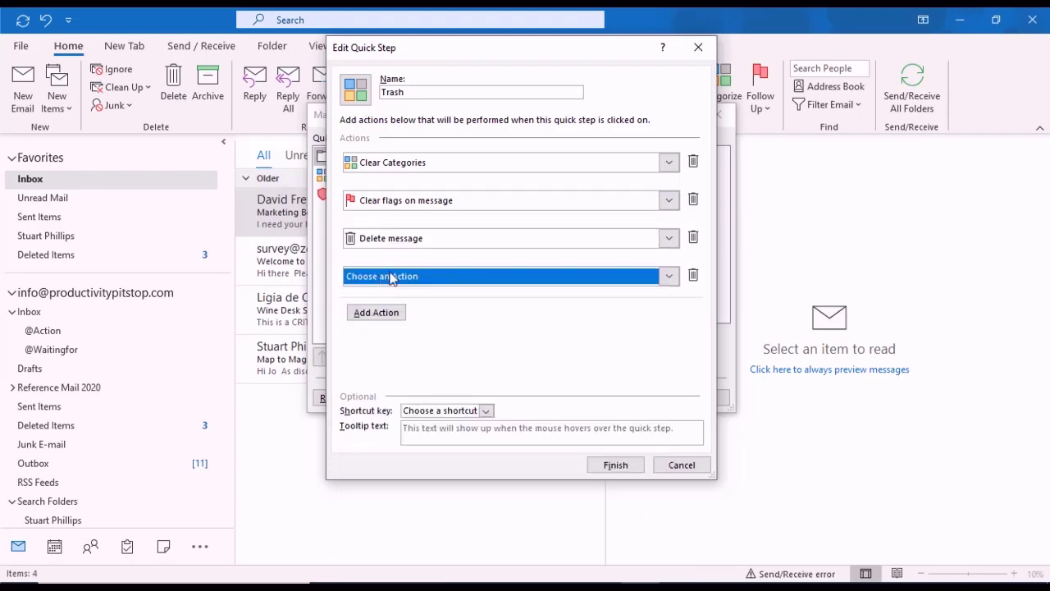
{"action": "left_click", "coordinate": [670, 275]}
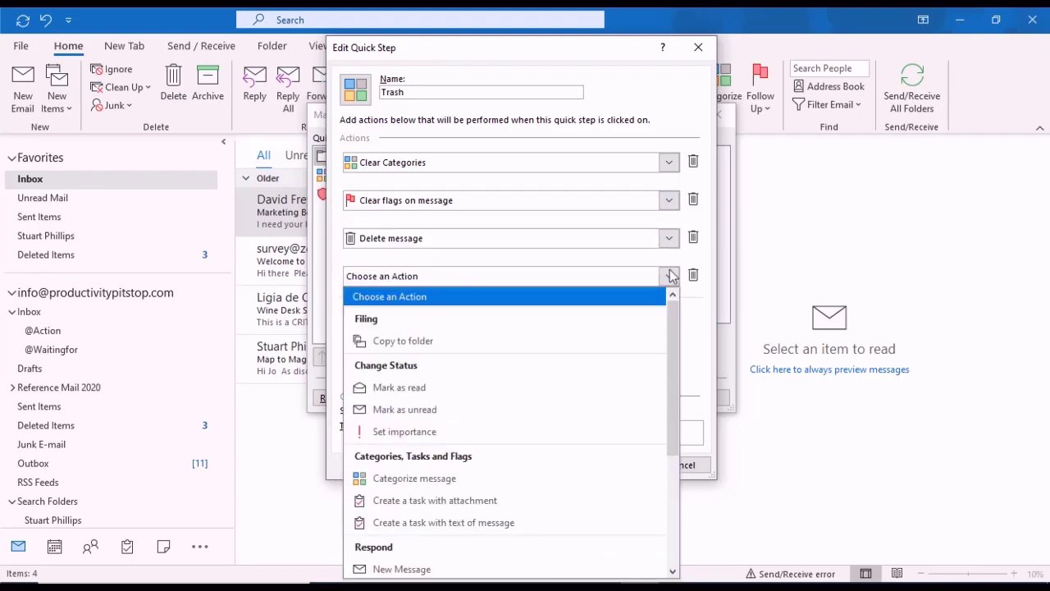
{"action": "left_click", "coordinate": [398, 389]}
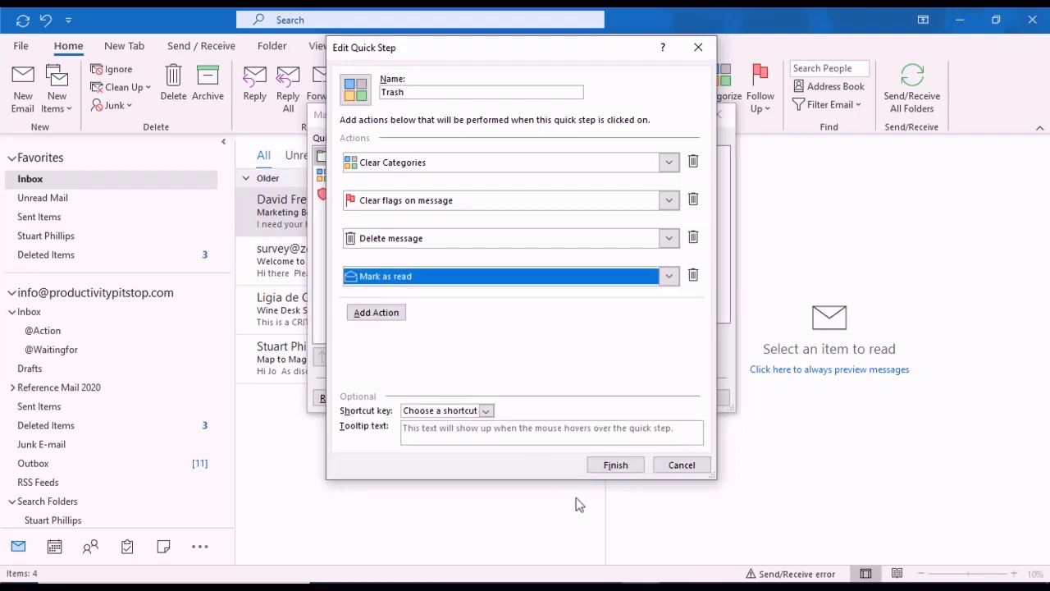
{"action": "left_click", "coordinate": [615, 465]}
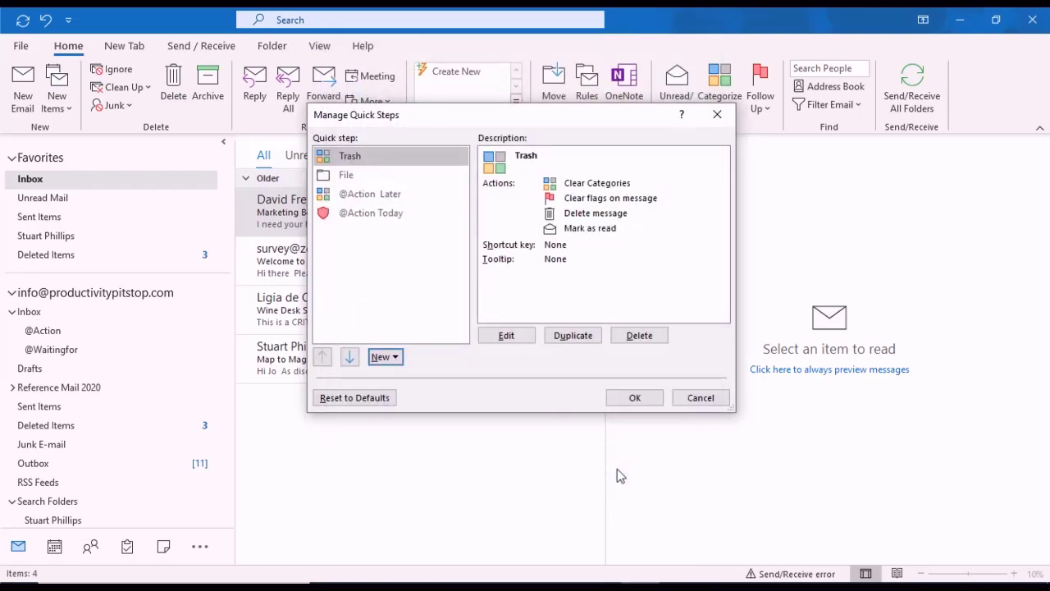
{"action": "left_click", "coordinate": [635, 398]}
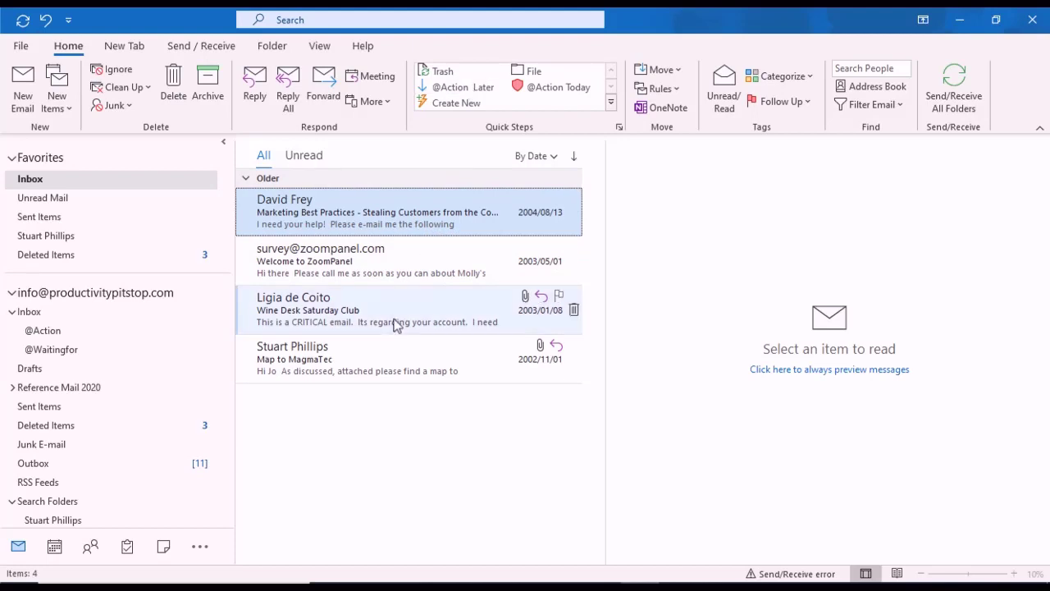
Step: Select all four emails in the Inbox and mark them as unread
{"action": "left_click", "coordinate": [415, 207]}
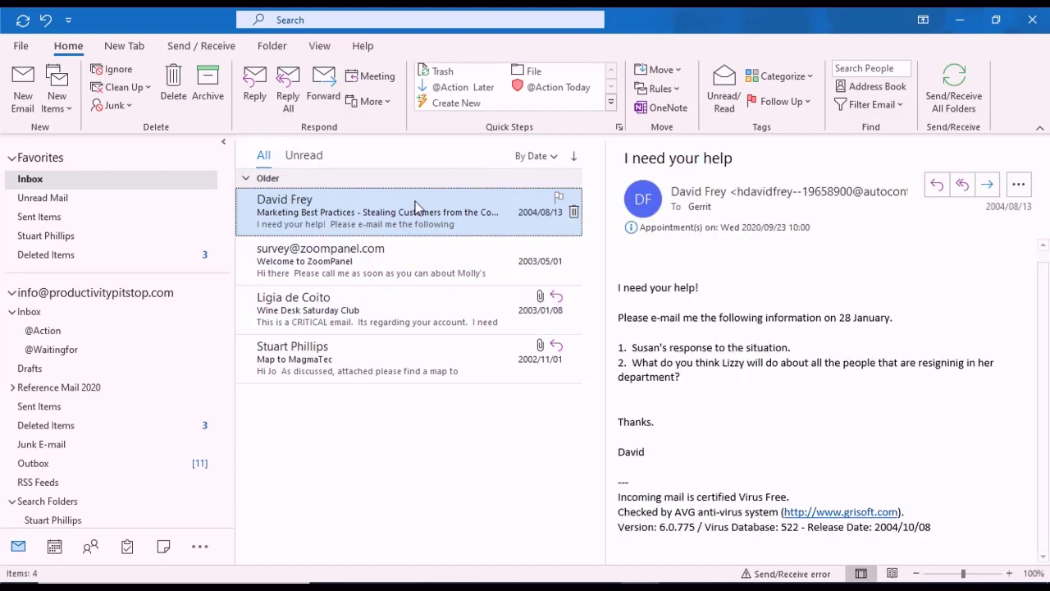
{"action": "left_click", "coordinate": [395, 358], "text": "shift"}
{"action": "key", "text": "ctrl+u"}
{"action": "left_click", "coordinate": [427, 205]}
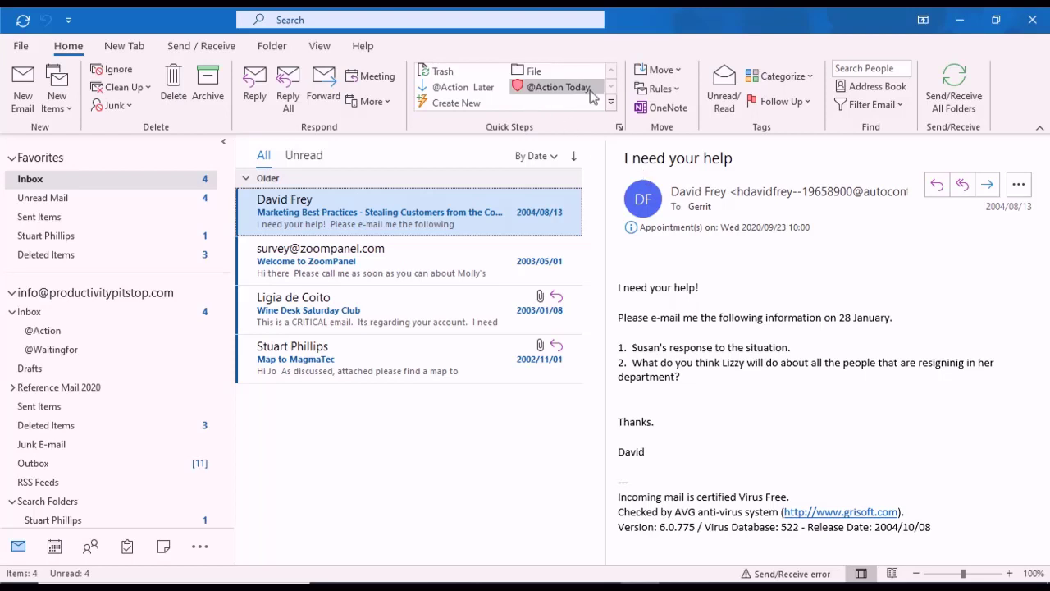
{"action": "left_click", "coordinate": [544, 88]}
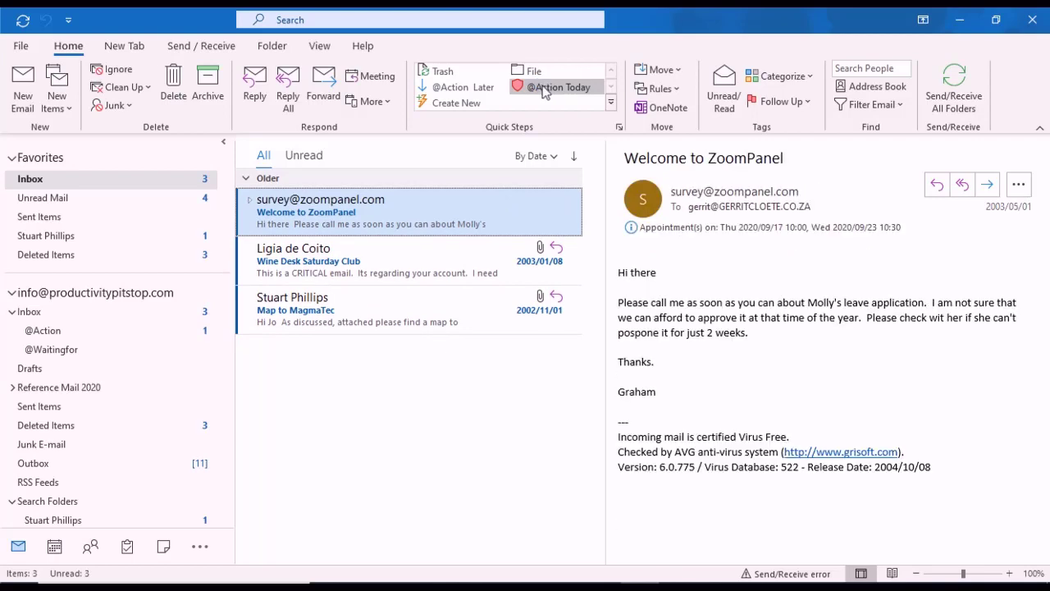
{"action": "left_click", "coordinate": [543, 88]}
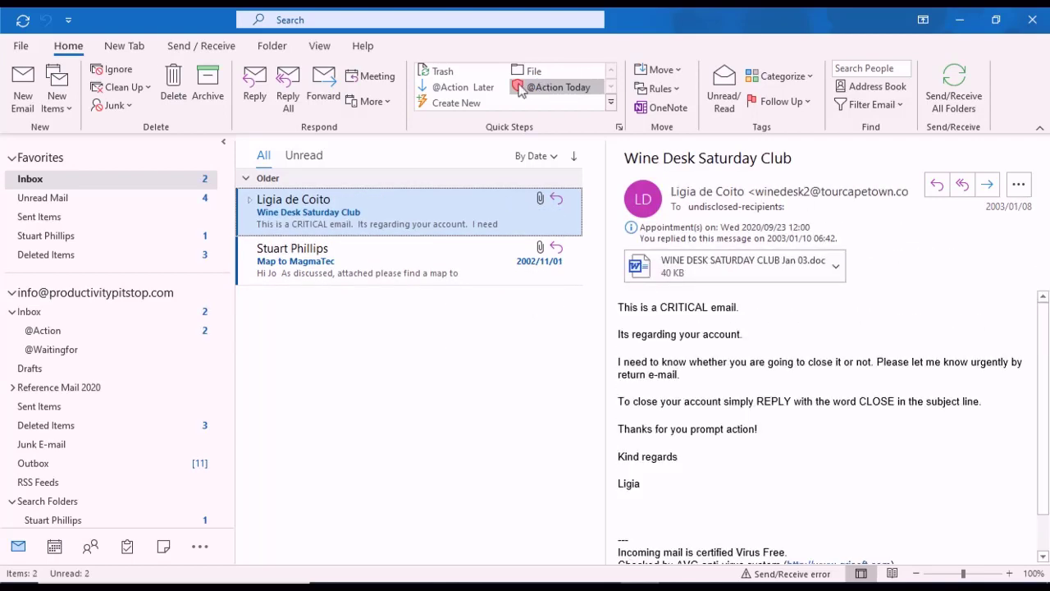
{"action": "left_click", "coordinate": [472, 89]}
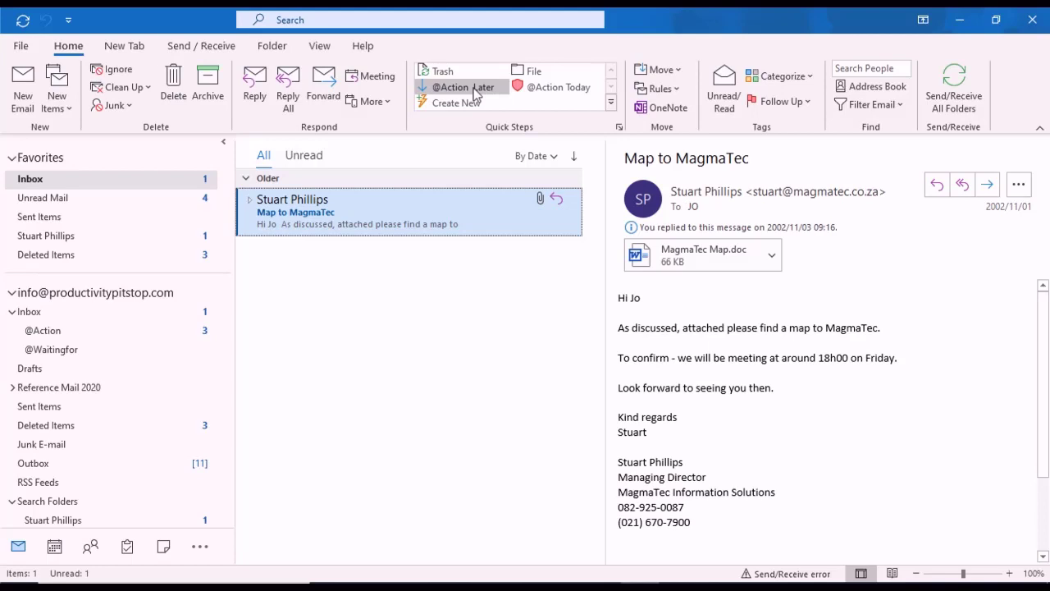
{"action": "left_click", "coordinate": [474, 87]}
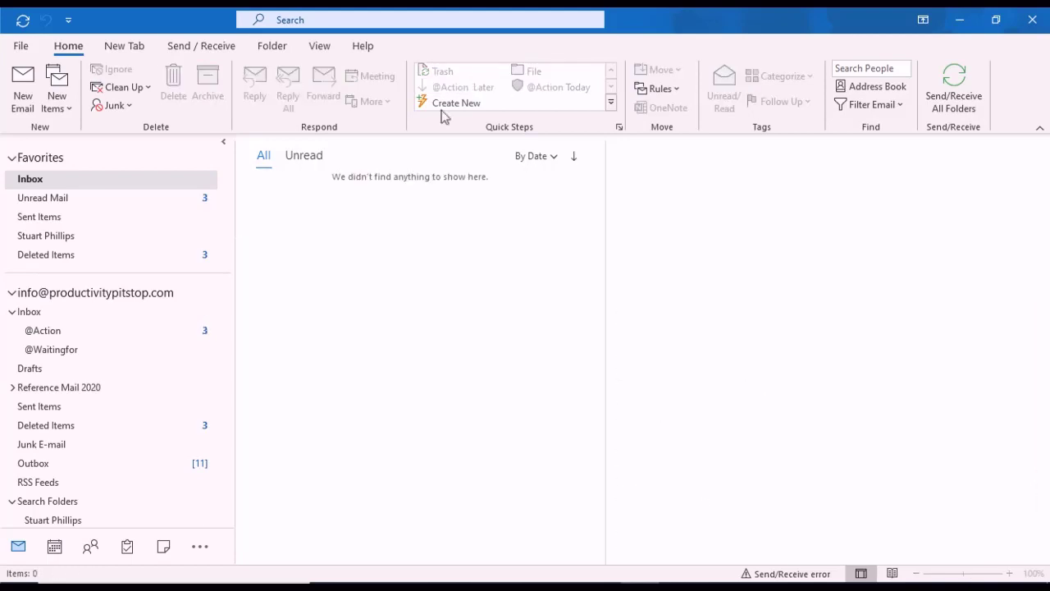
{"action": "left_click", "coordinate": [67, 332]}
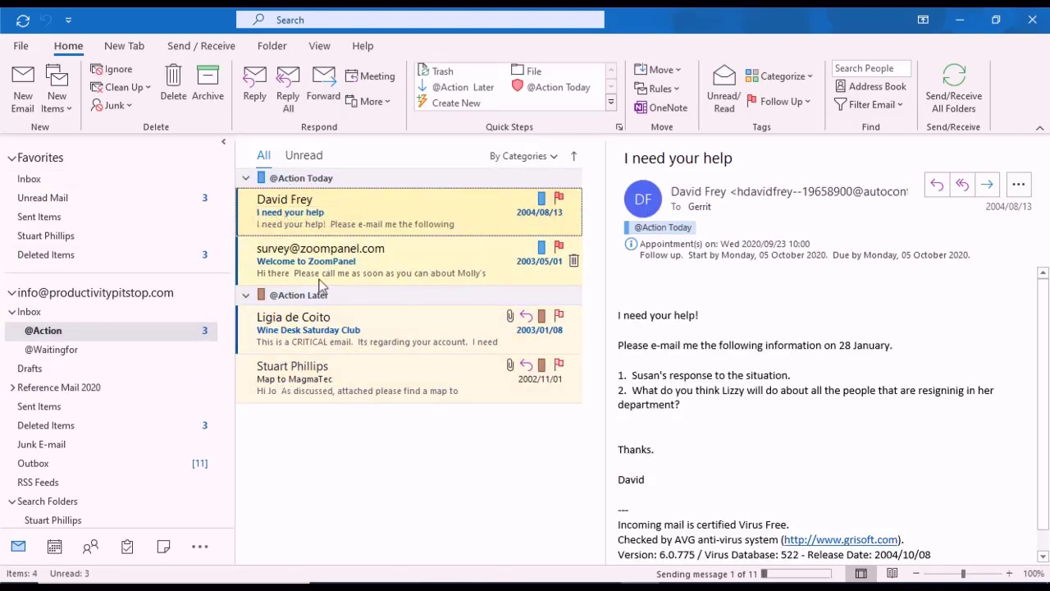
{"action": "left_click", "coordinate": [366, 179]}
{"action": "left_click", "coordinate": [554, 157]}
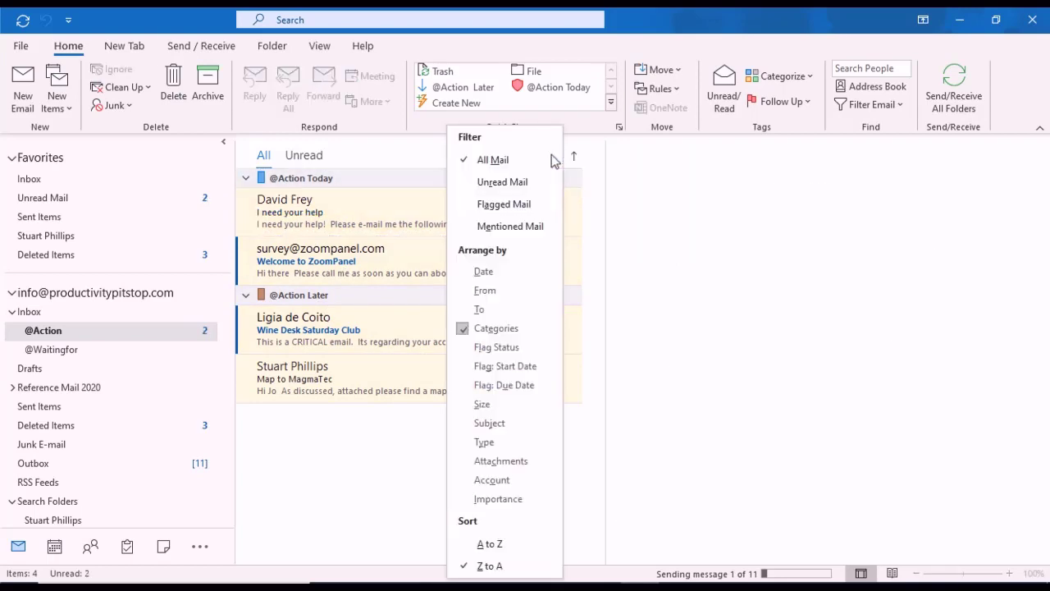
{"action": "left_click", "coordinate": [506, 271]}
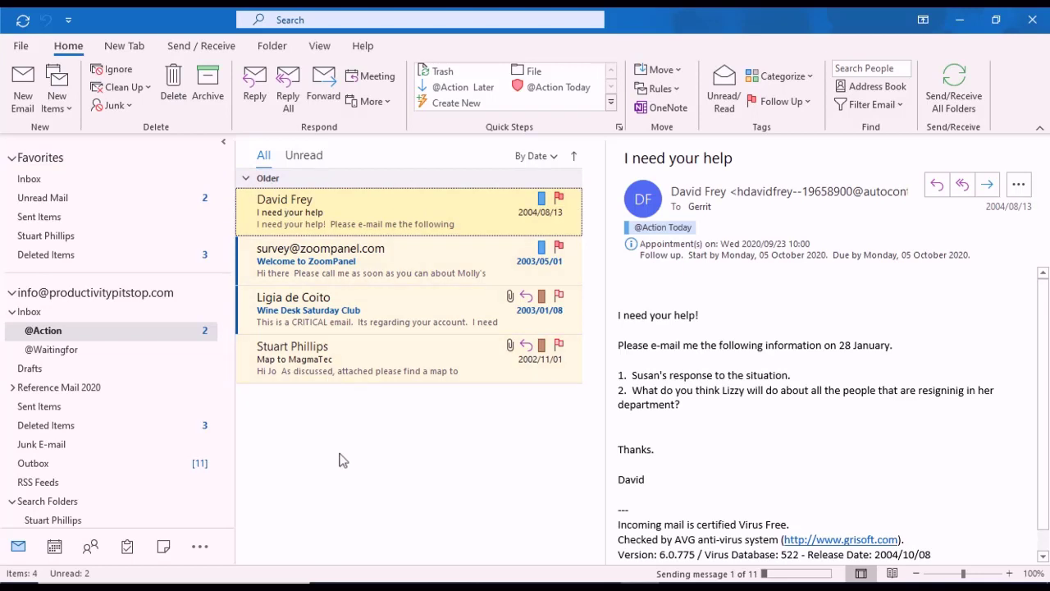
{"action": "left_click", "coordinate": [533, 156]}
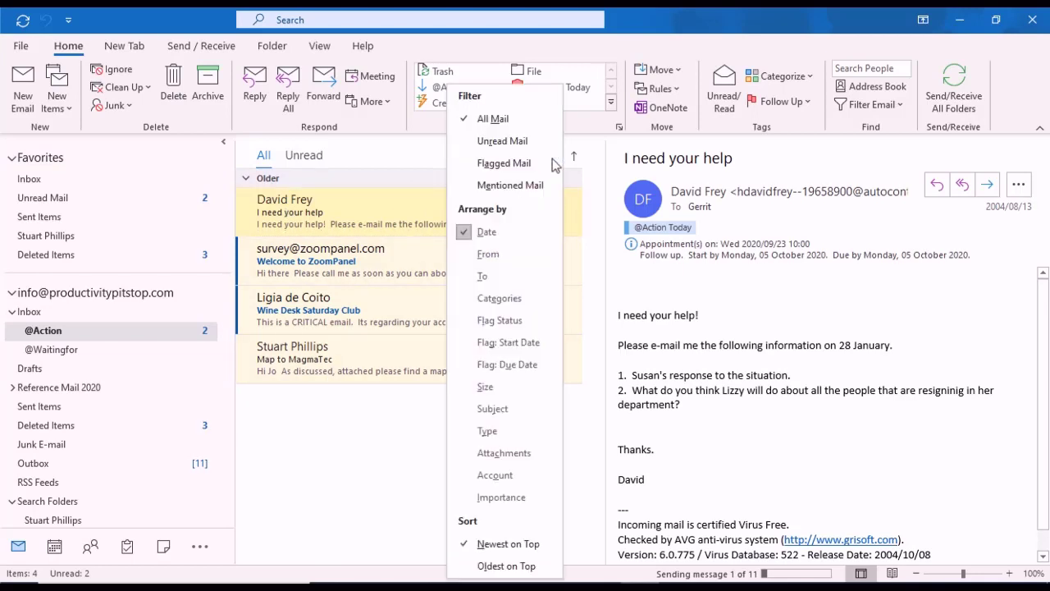
{"action": "left_click", "coordinate": [514, 298]}
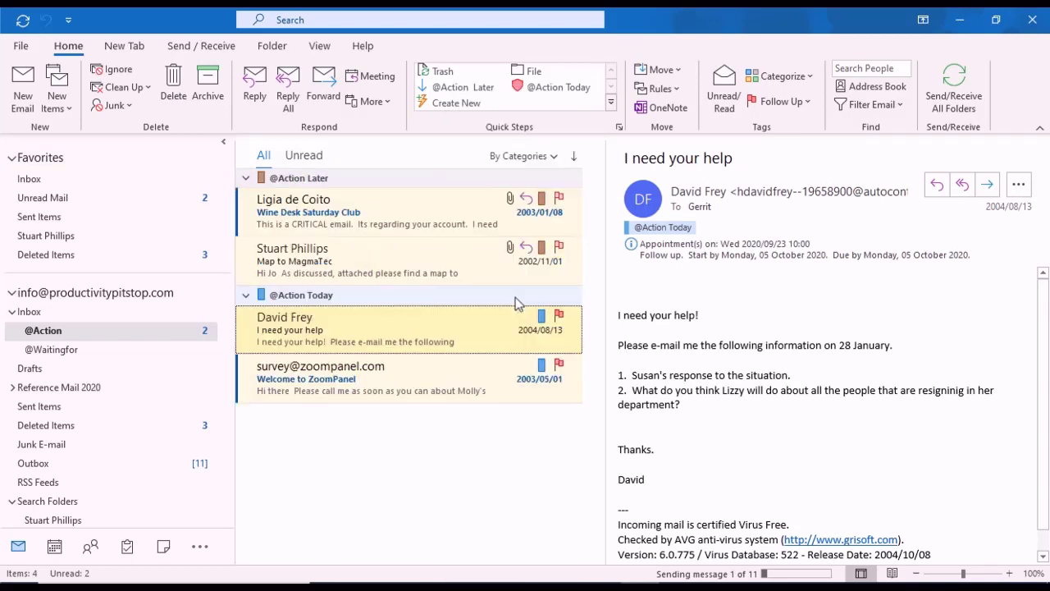
{"action": "left_click", "coordinate": [313, 182]}
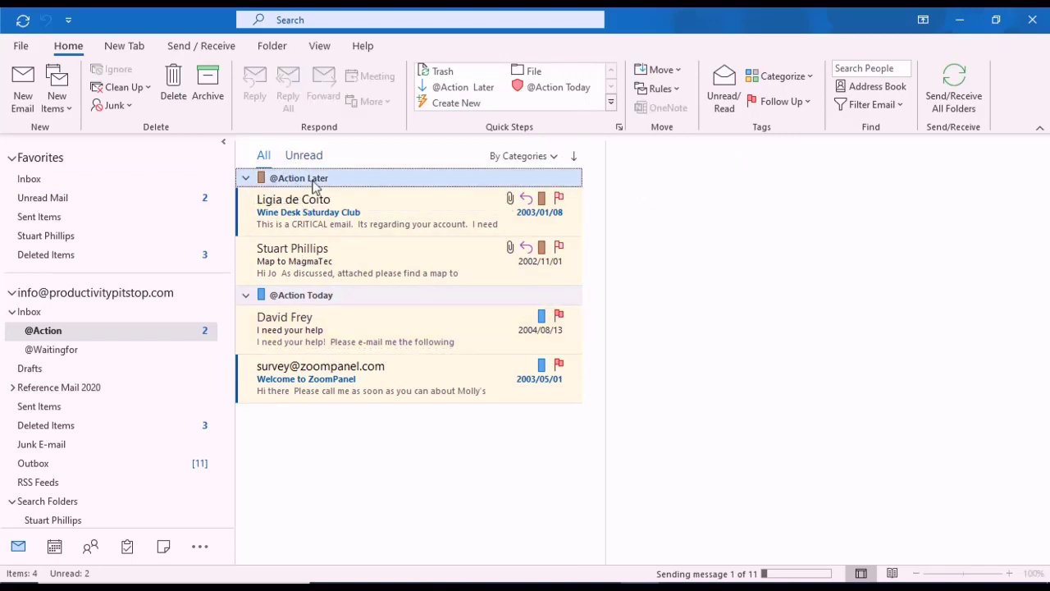
{"action": "left_click", "coordinate": [553, 157]}
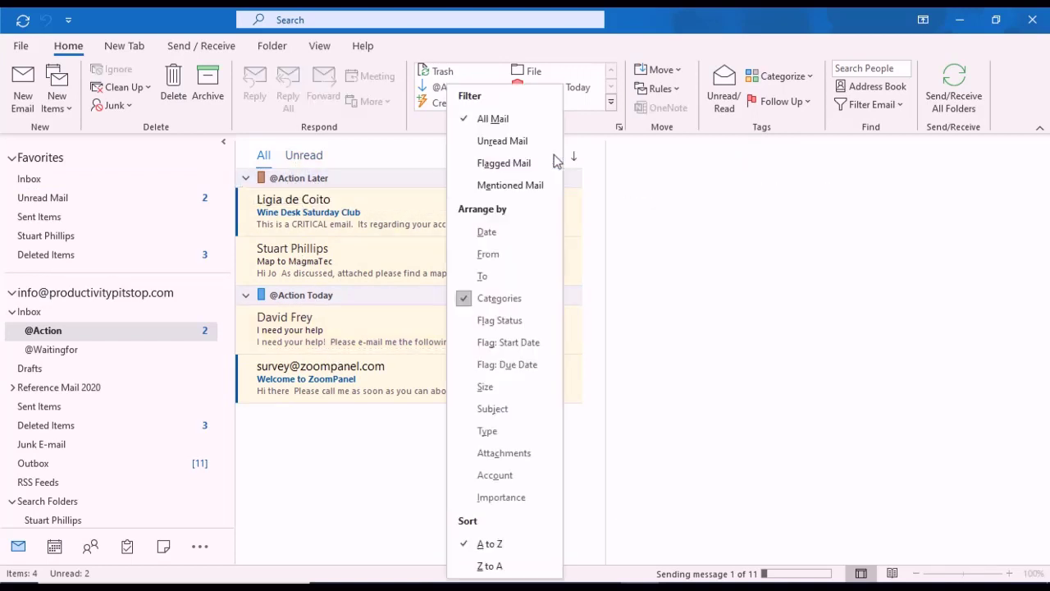
{"action": "left_click", "coordinate": [486, 566]}
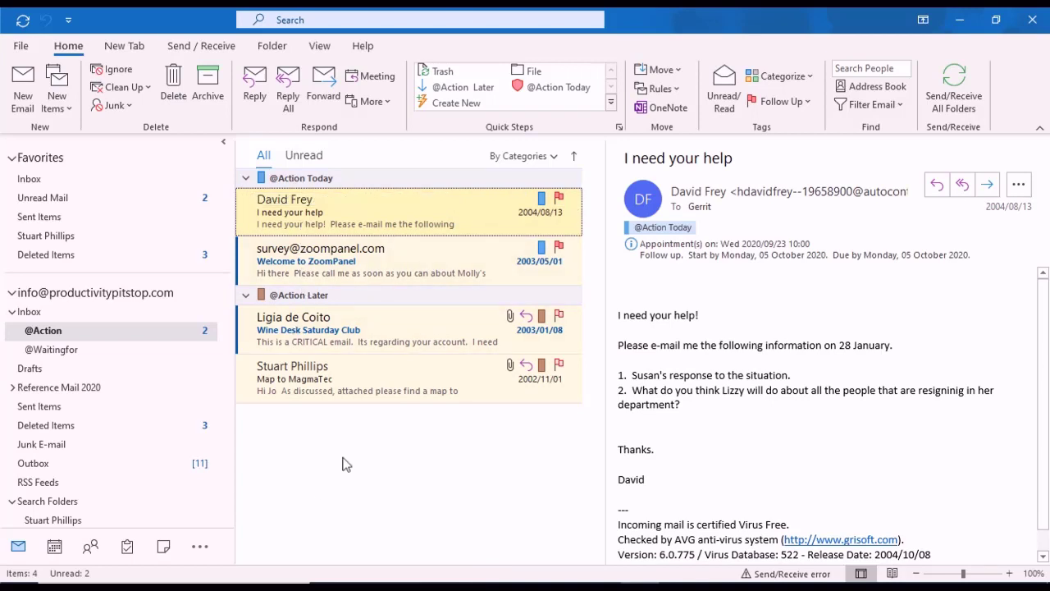
{"action": "left_click", "coordinate": [361, 280]}
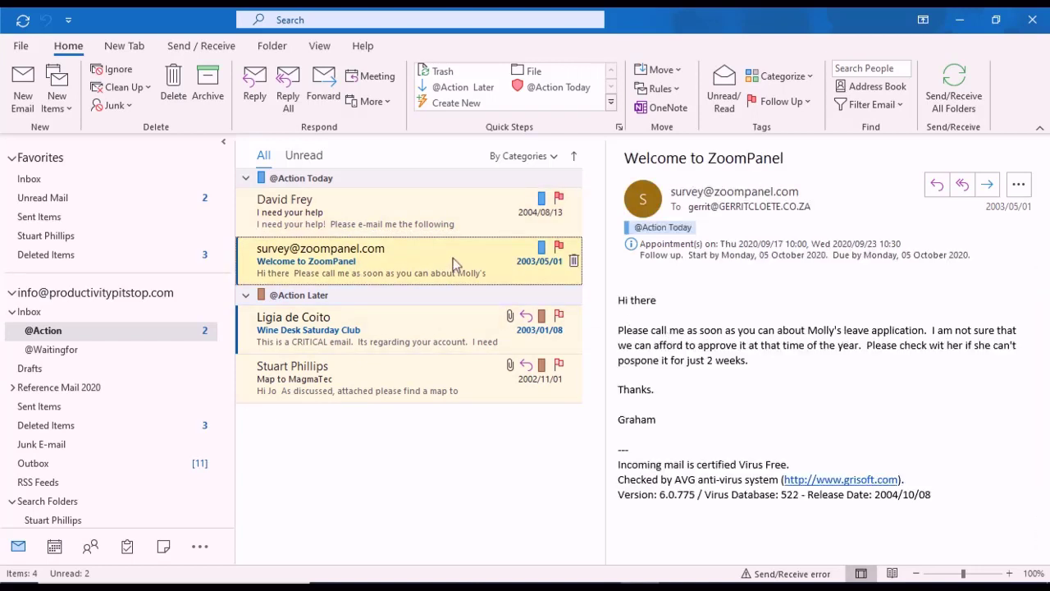
{"action": "left_click", "coordinate": [461, 87]}
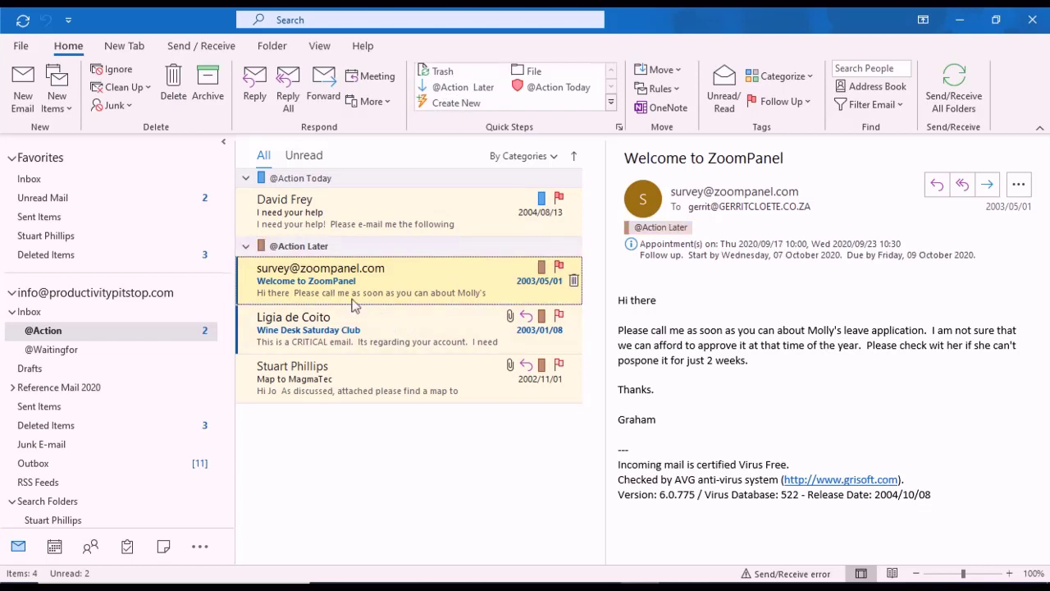
{"action": "left_click", "coordinate": [380, 346]}
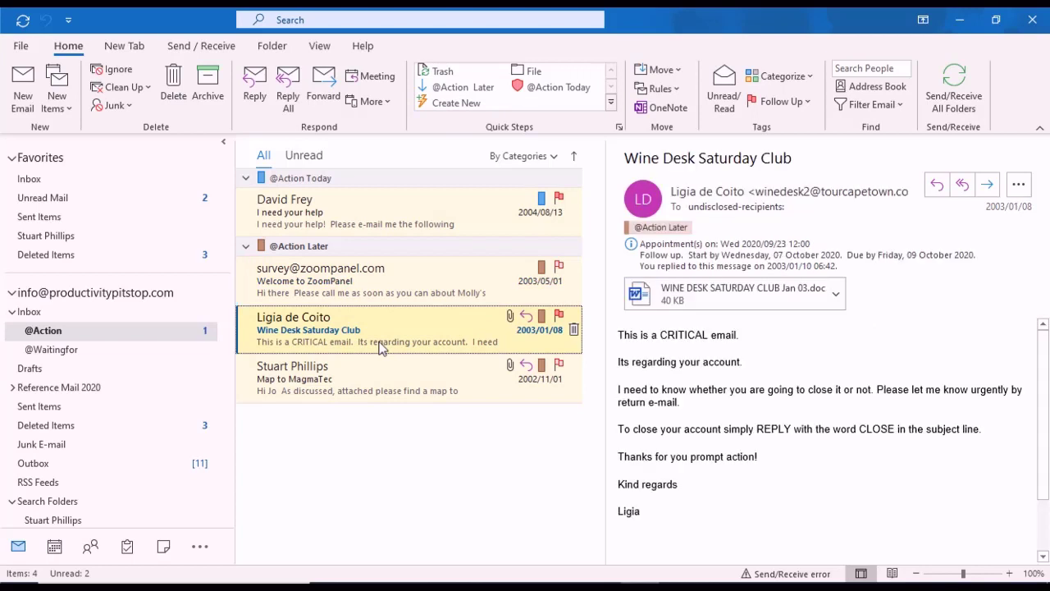
{"action": "left_click", "coordinate": [556, 88]}
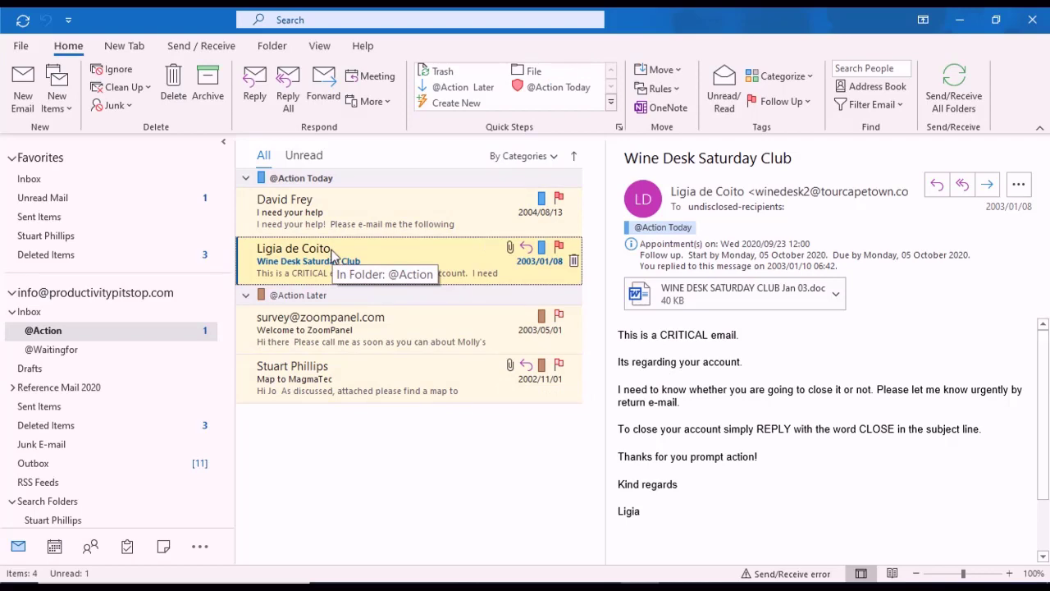
Step: Switch to the calendar and show Tasks in the To-Do Bar
{"action": "left_click", "coordinate": [54, 549]}
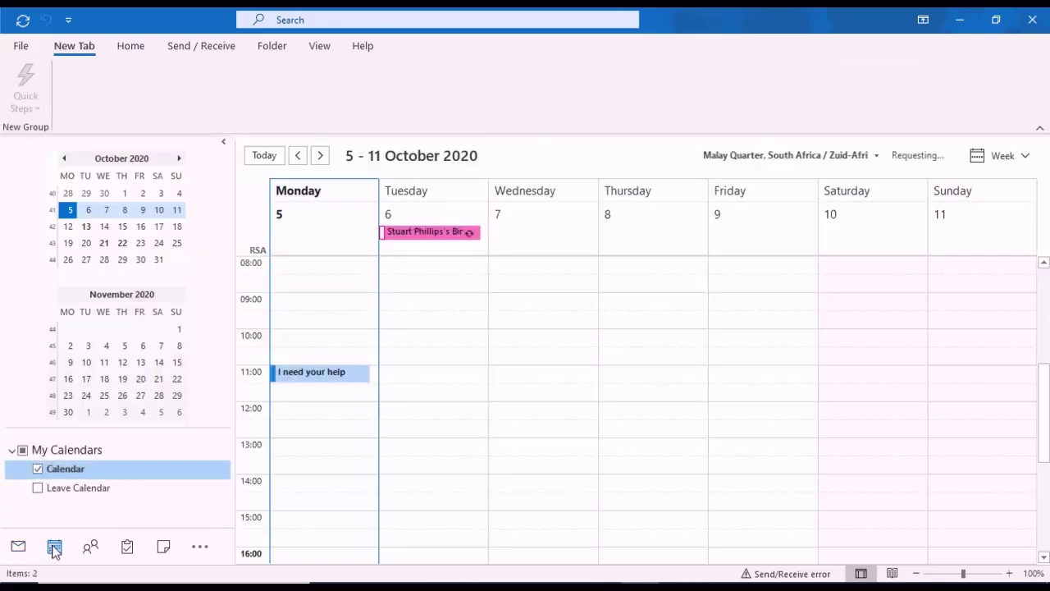
{"action": "left_click", "coordinate": [320, 47]}
{"action": "left_click", "coordinate": [623, 82]}
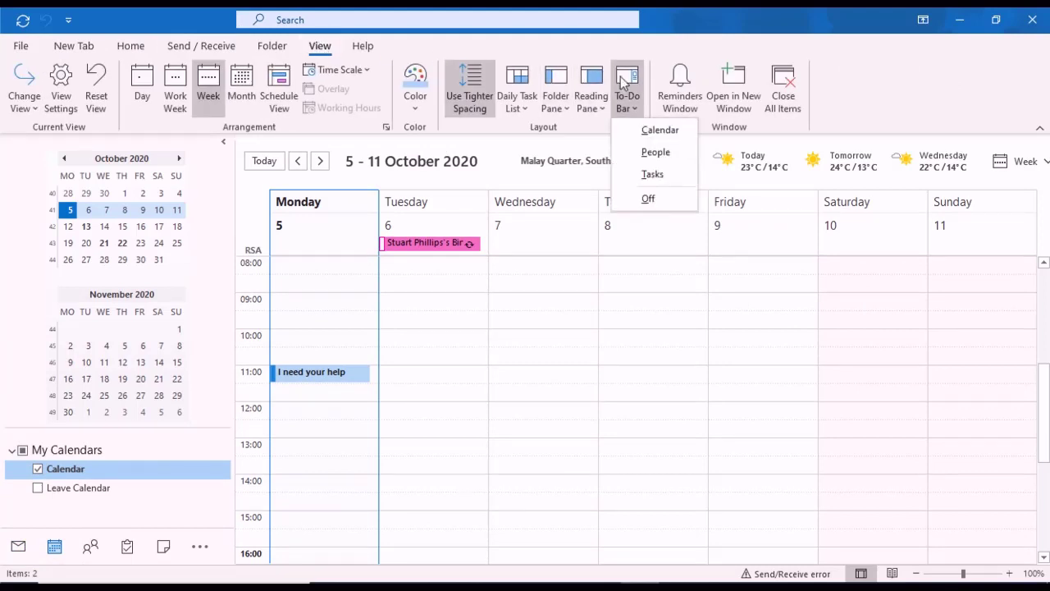
{"action": "left_click", "coordinate": [653, 175]}
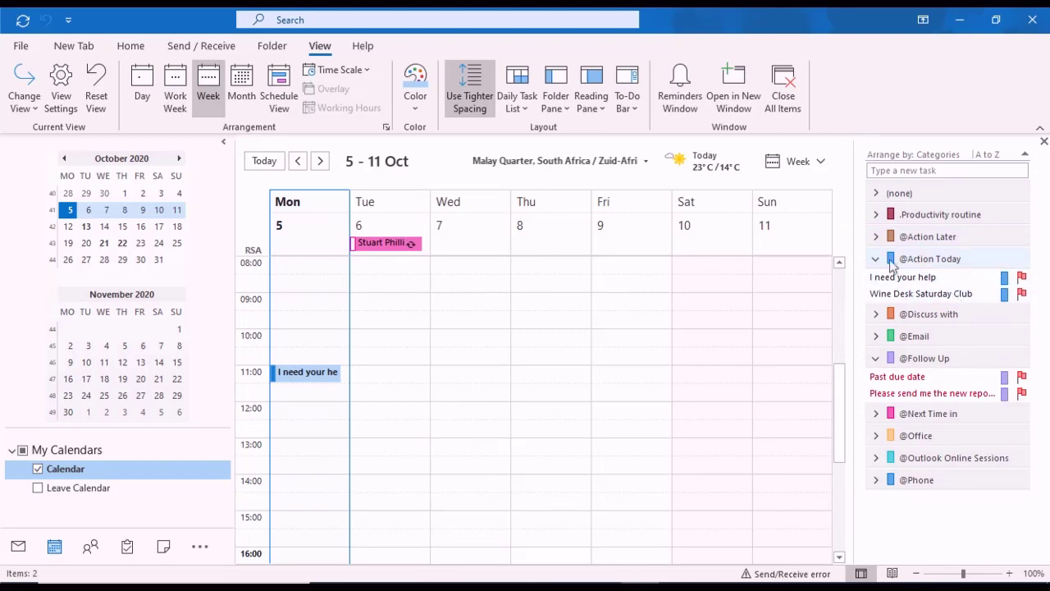
{"action": "left_click", "coordinate": [876, 259]}
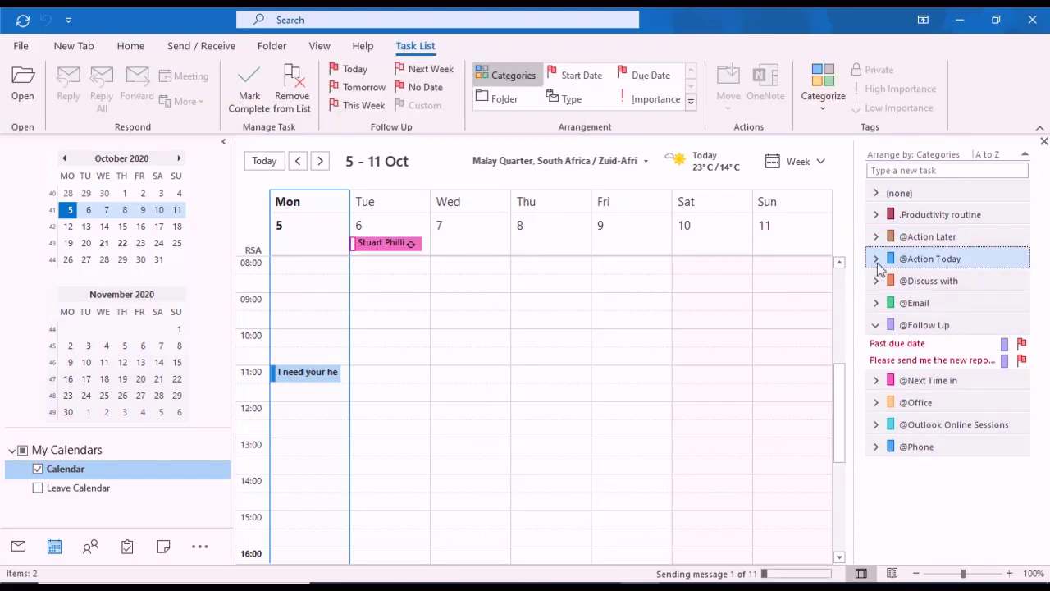
{"action": "left_click", "coordinate": [876, 259]}
{"action": "left_click", "coordinate": [877, 237]}
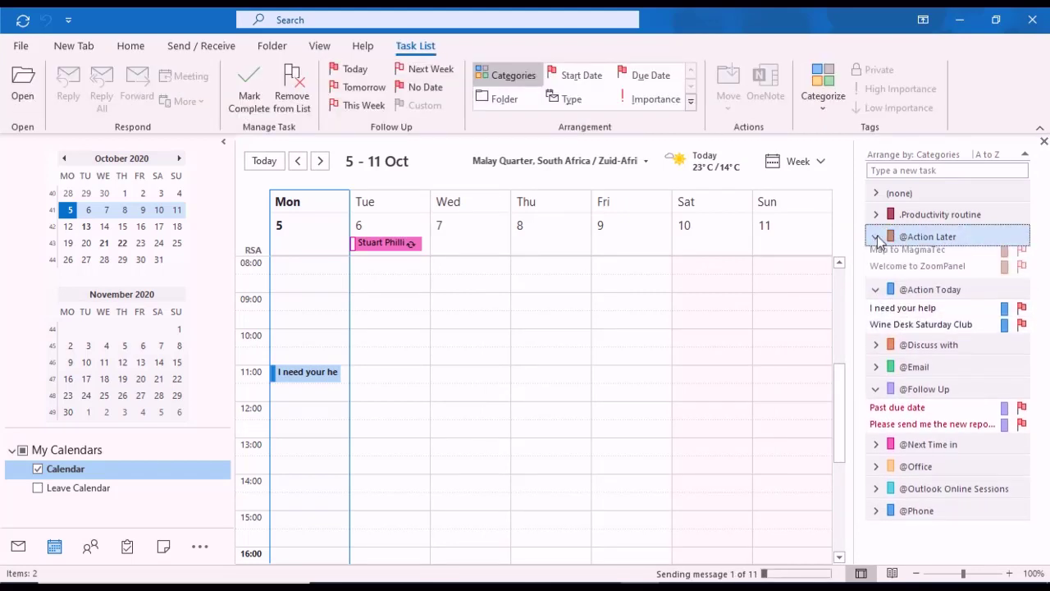
{"action": "left_click", "coordinate": [18, 548]}
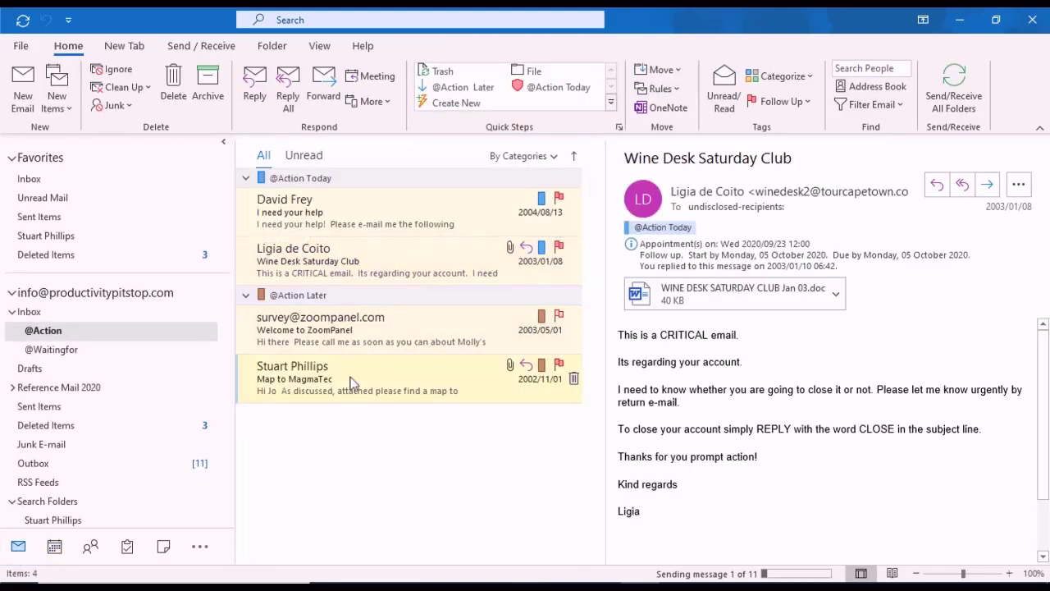
{"action": "left_click", "coordinate": [353, 382]}
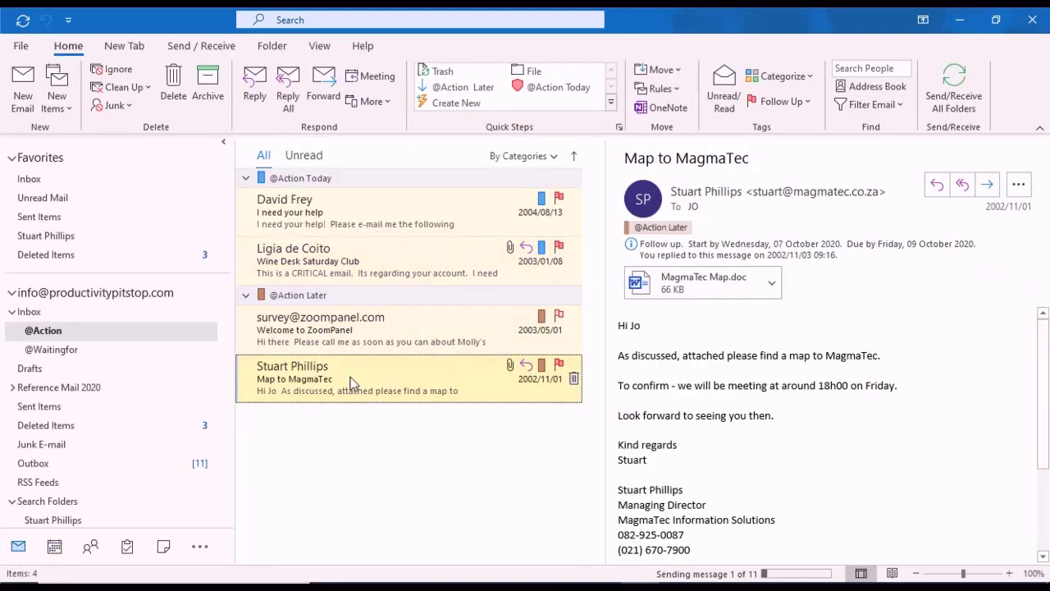
{"action": "left_click", "coordinate": [447, 74]}
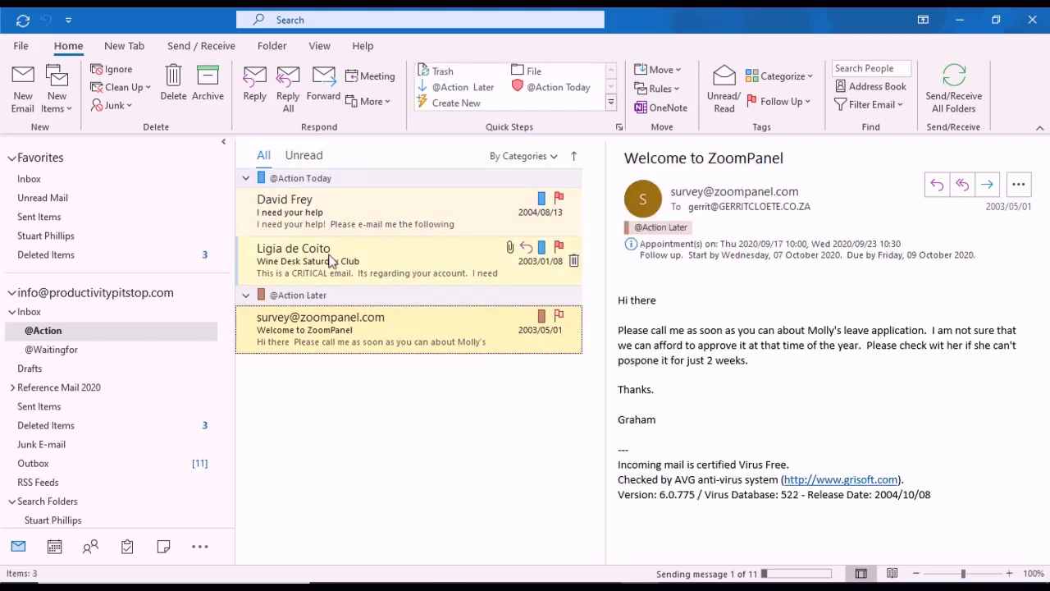
{"action": "mouse_move", "coordinate": [54, 556]}
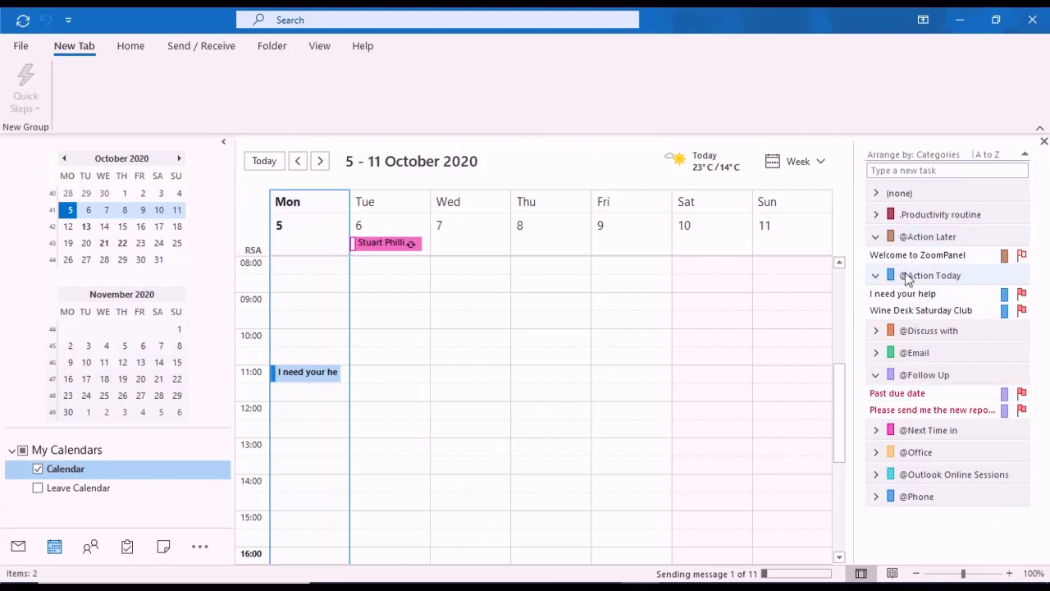
{"action": "left_click", "coordinate": [875, 236]}
{"action": "left_click", "coordinate": [877, 258]}
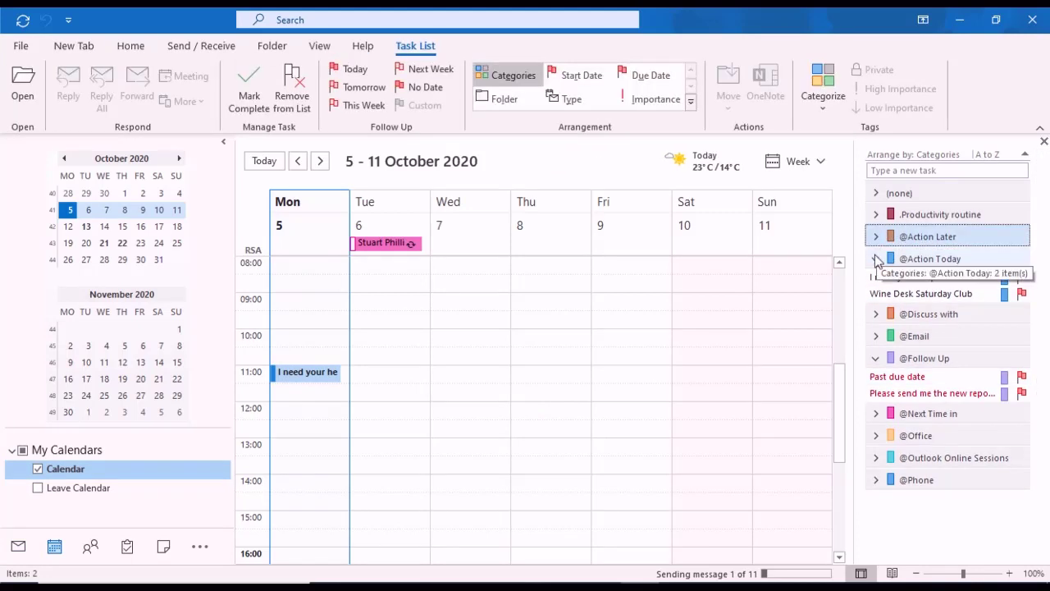
{"action": "left_click", "coordinate": [876, 259]}
{"action": "left_click", "coordinate": [876, 325]}
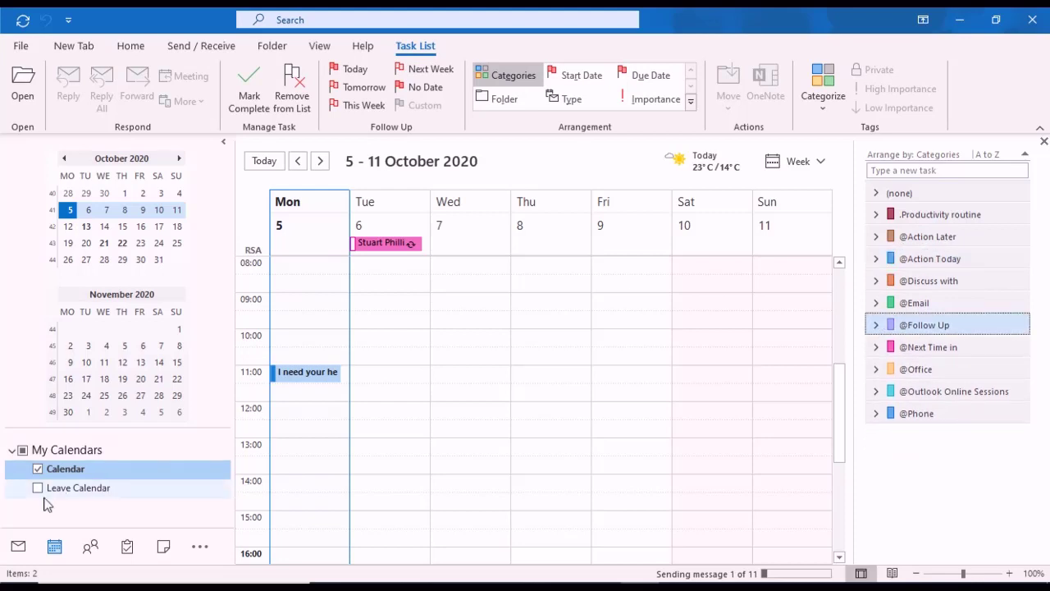
{"action": "left_click", "coordinate": [16, 551]}
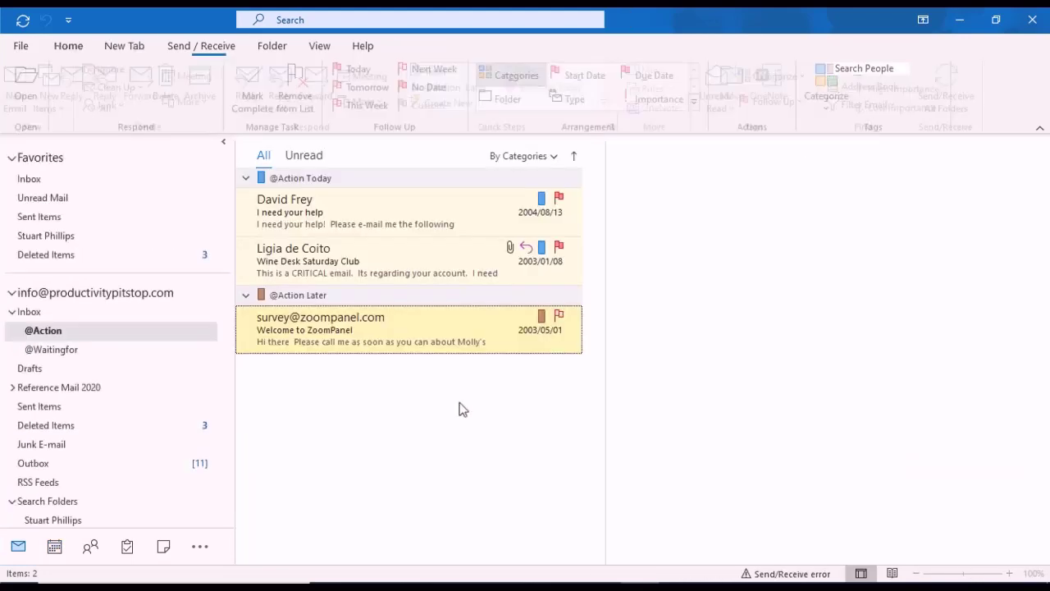